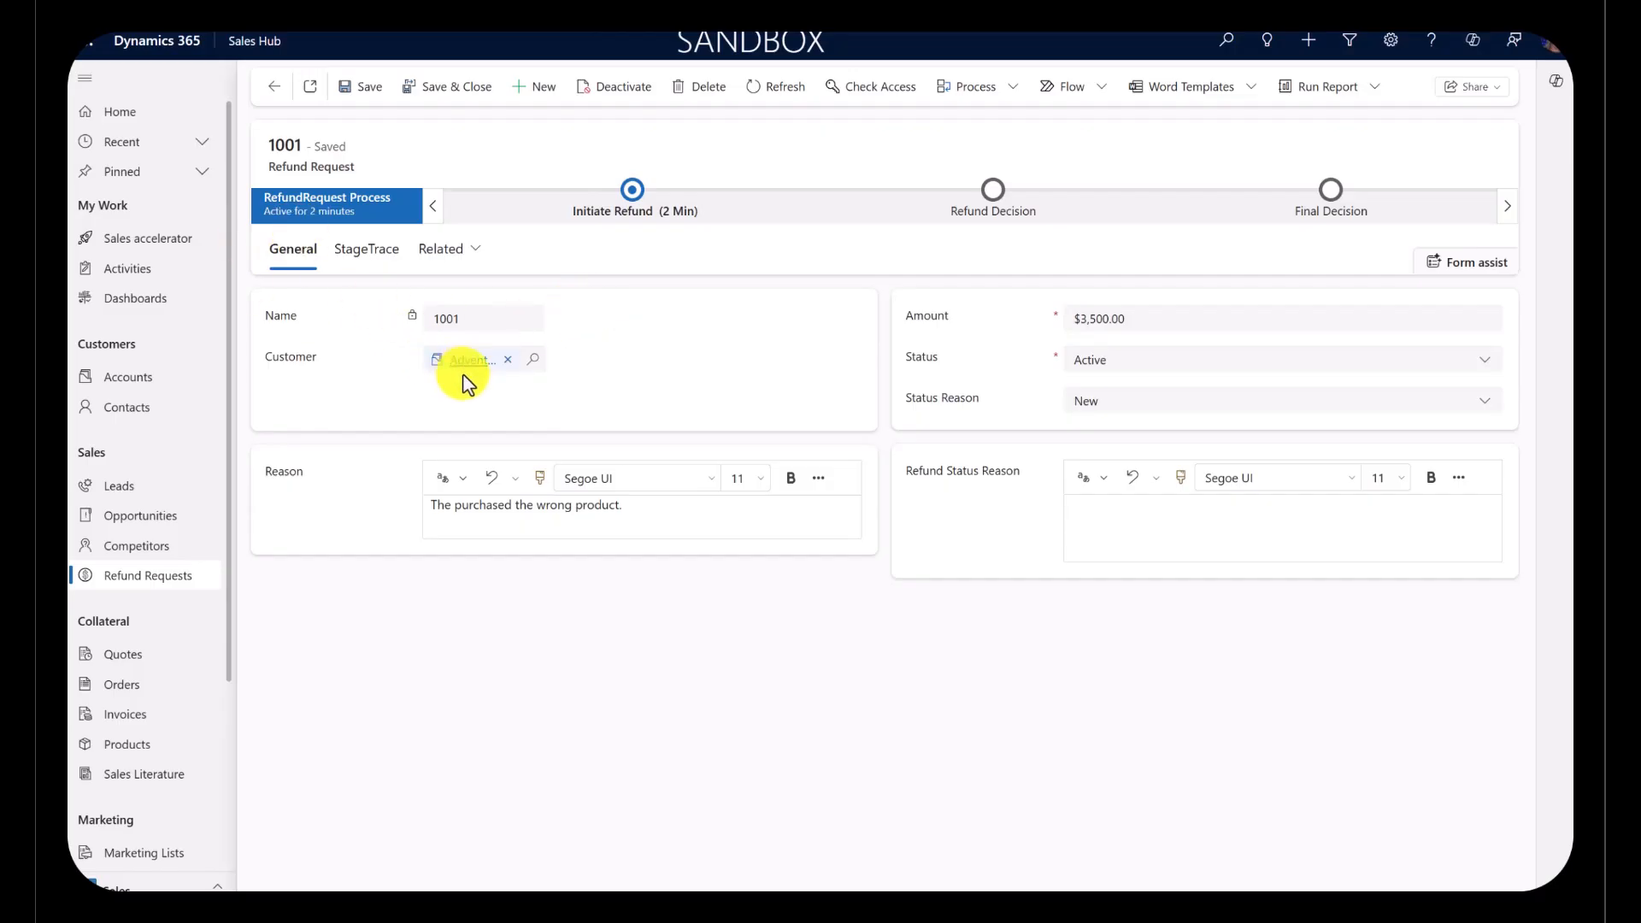
Step: Advance refund request 1001 to the Refund Decision stage and return it to Initiate Refund
left_click(639, 198)
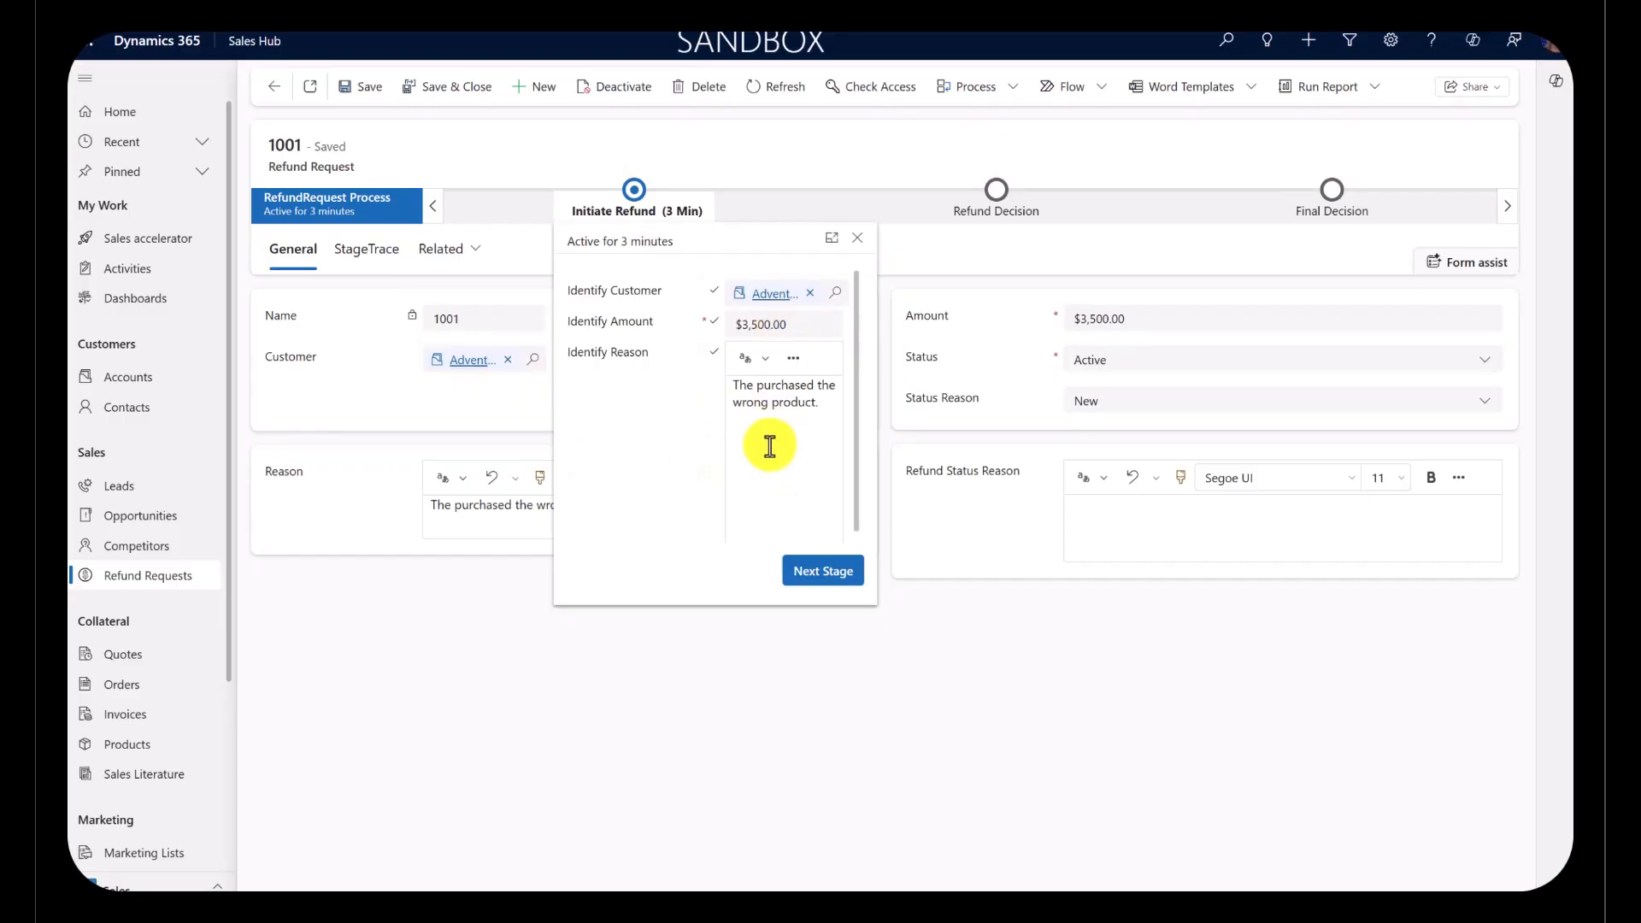
left_click(825, 584)
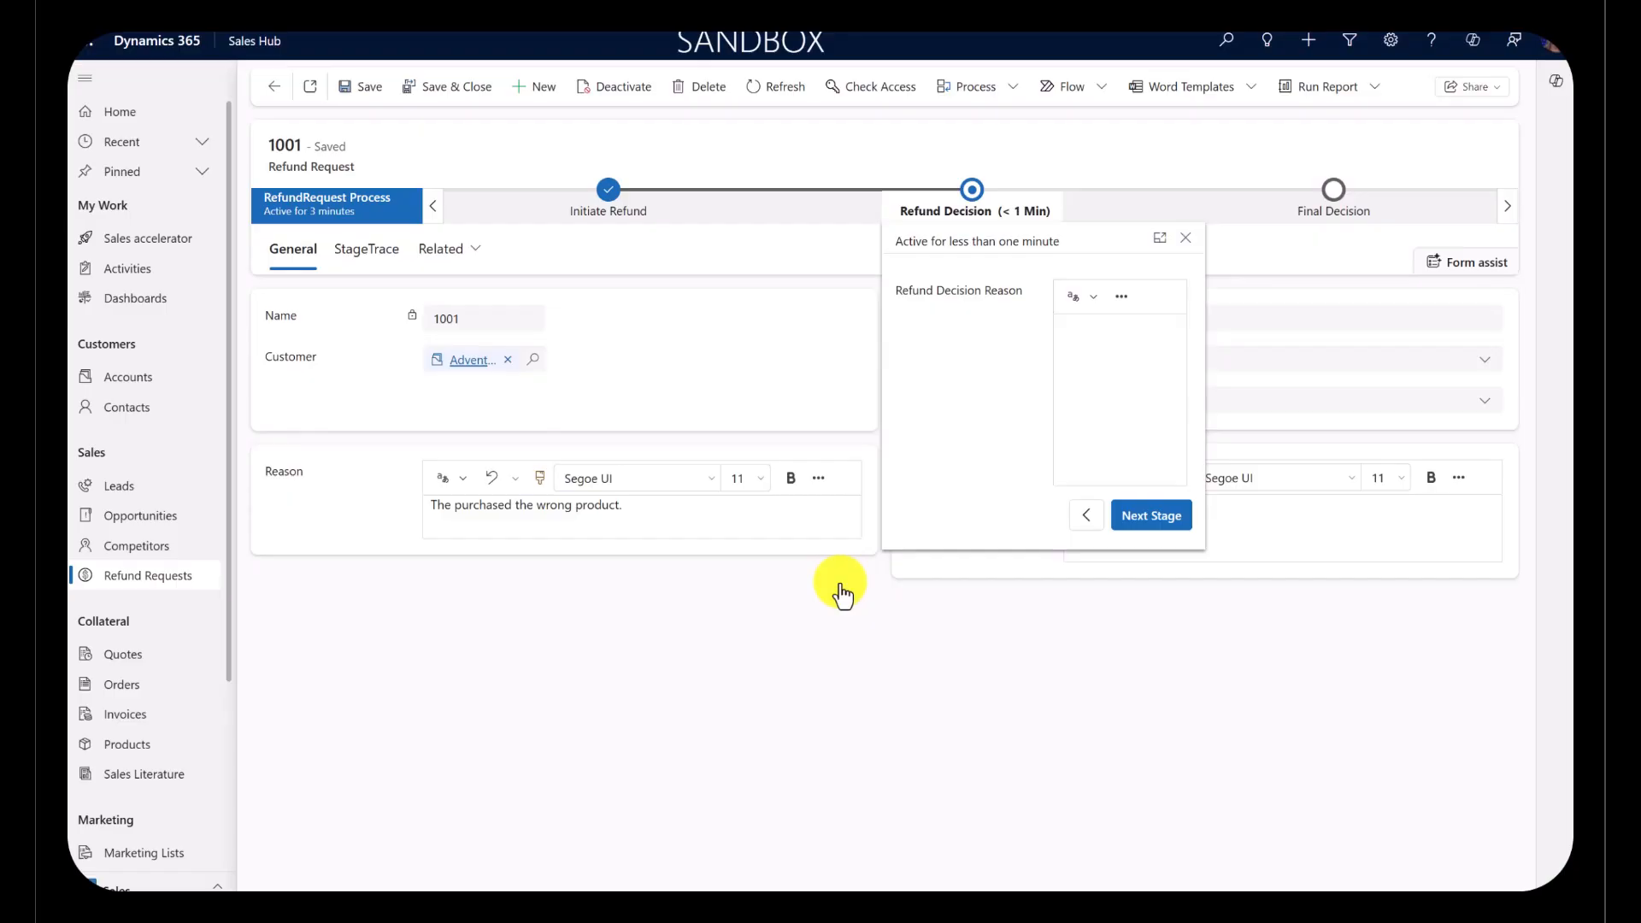
left_click(1086, 517)
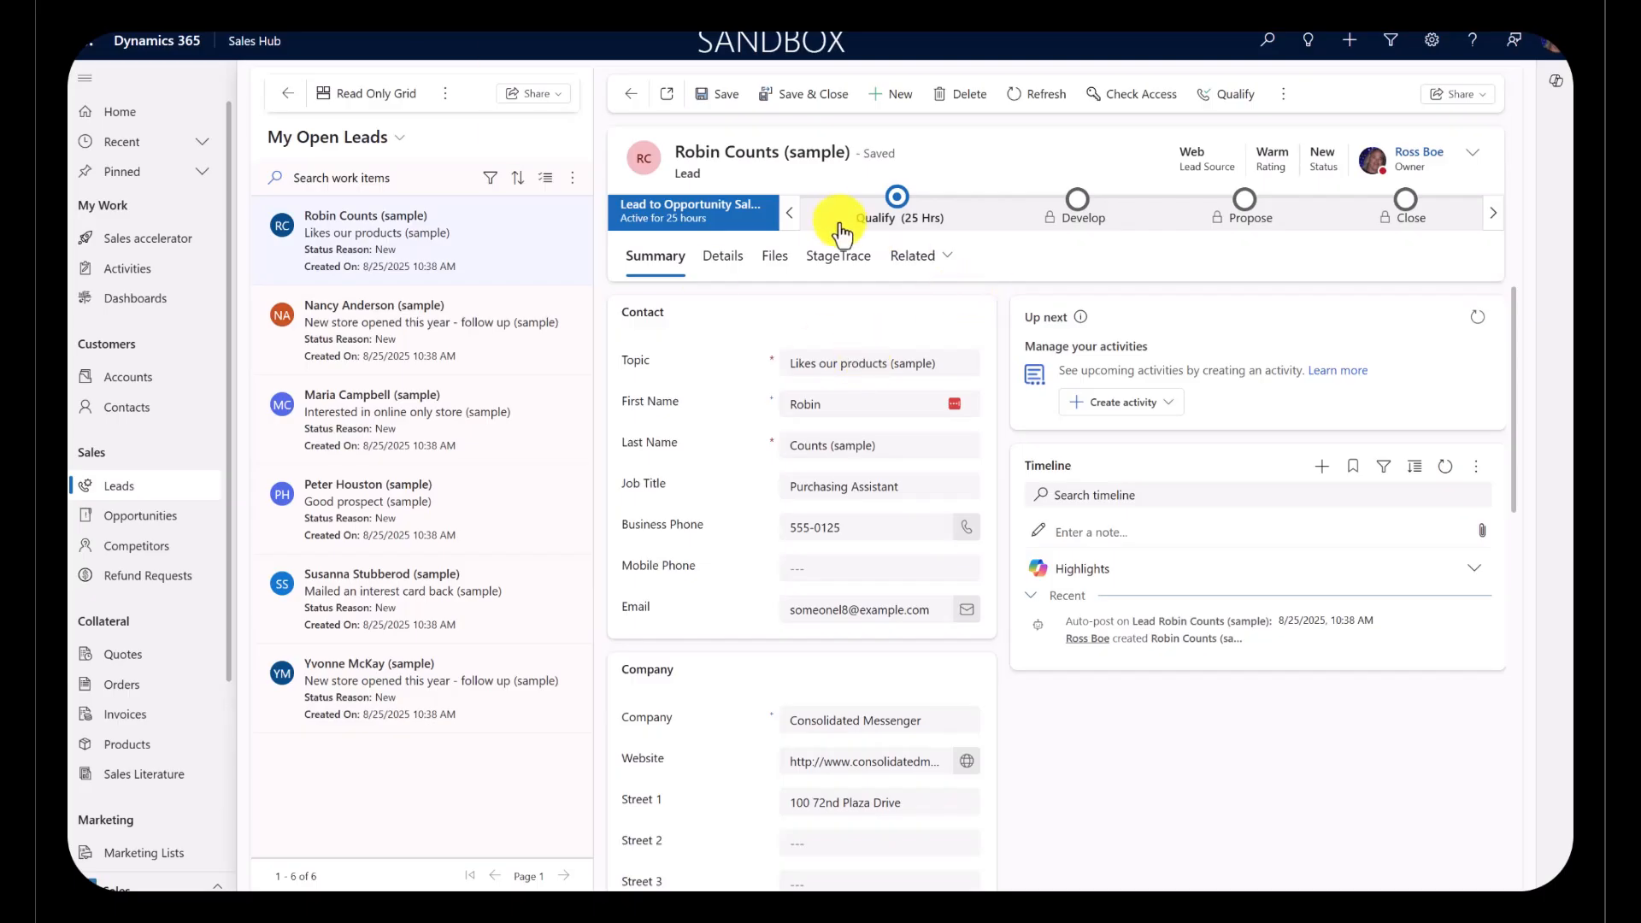
Step: Check the Qualify stage of the Consolidated Messenger lead and qualify it with the proposed account, contact and opportunity
left_click(903, 202)
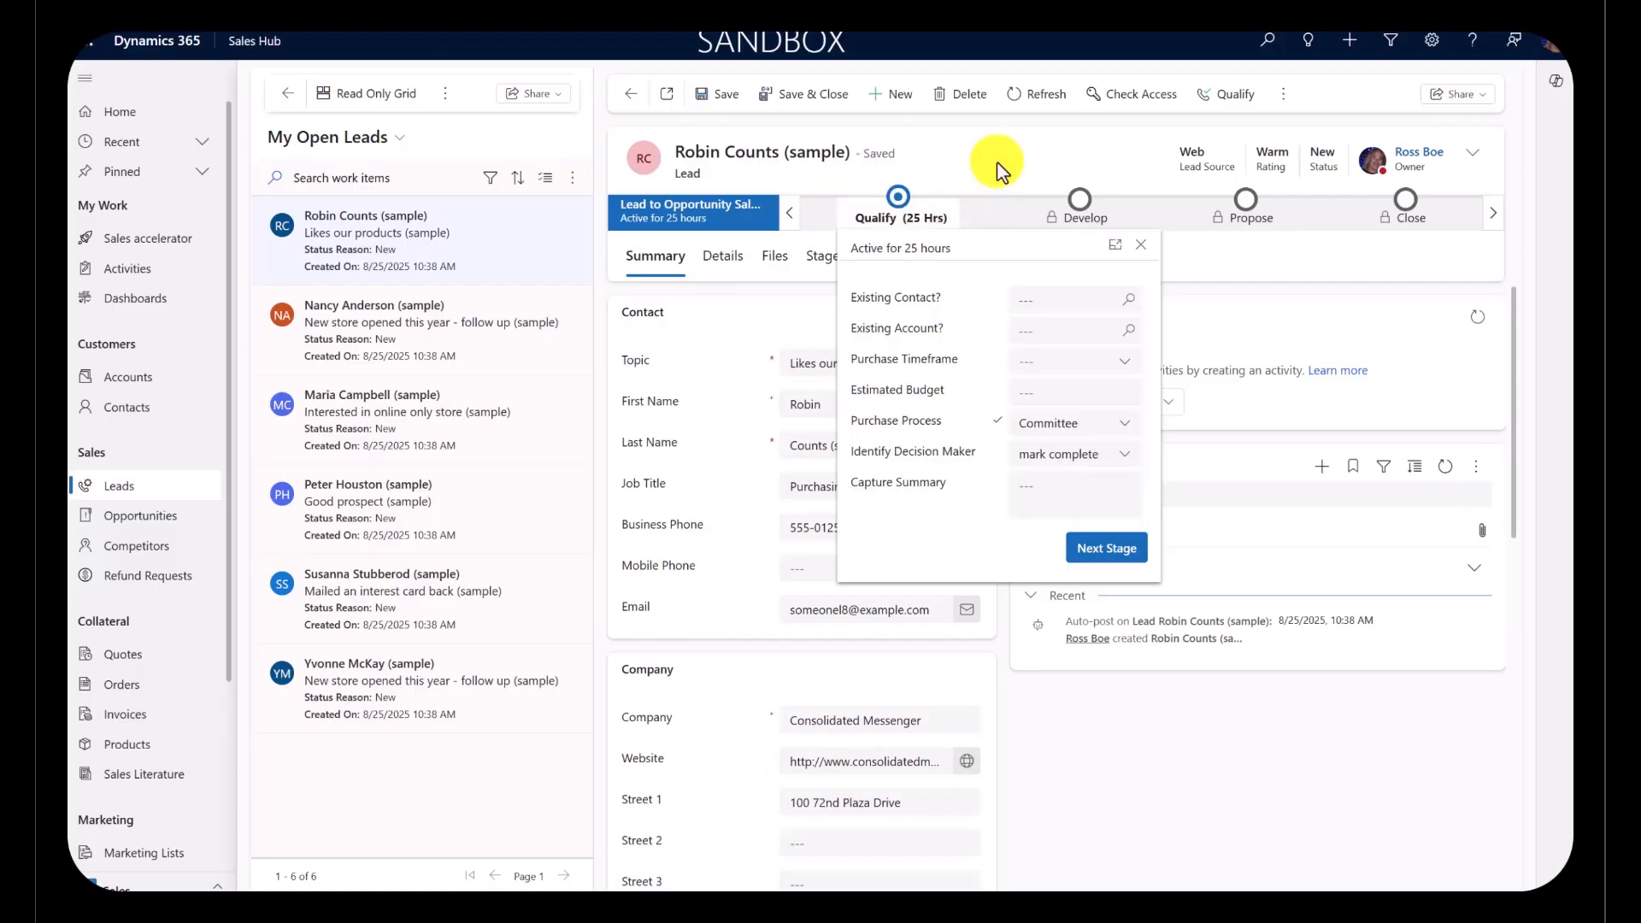
left_click(898, 197)
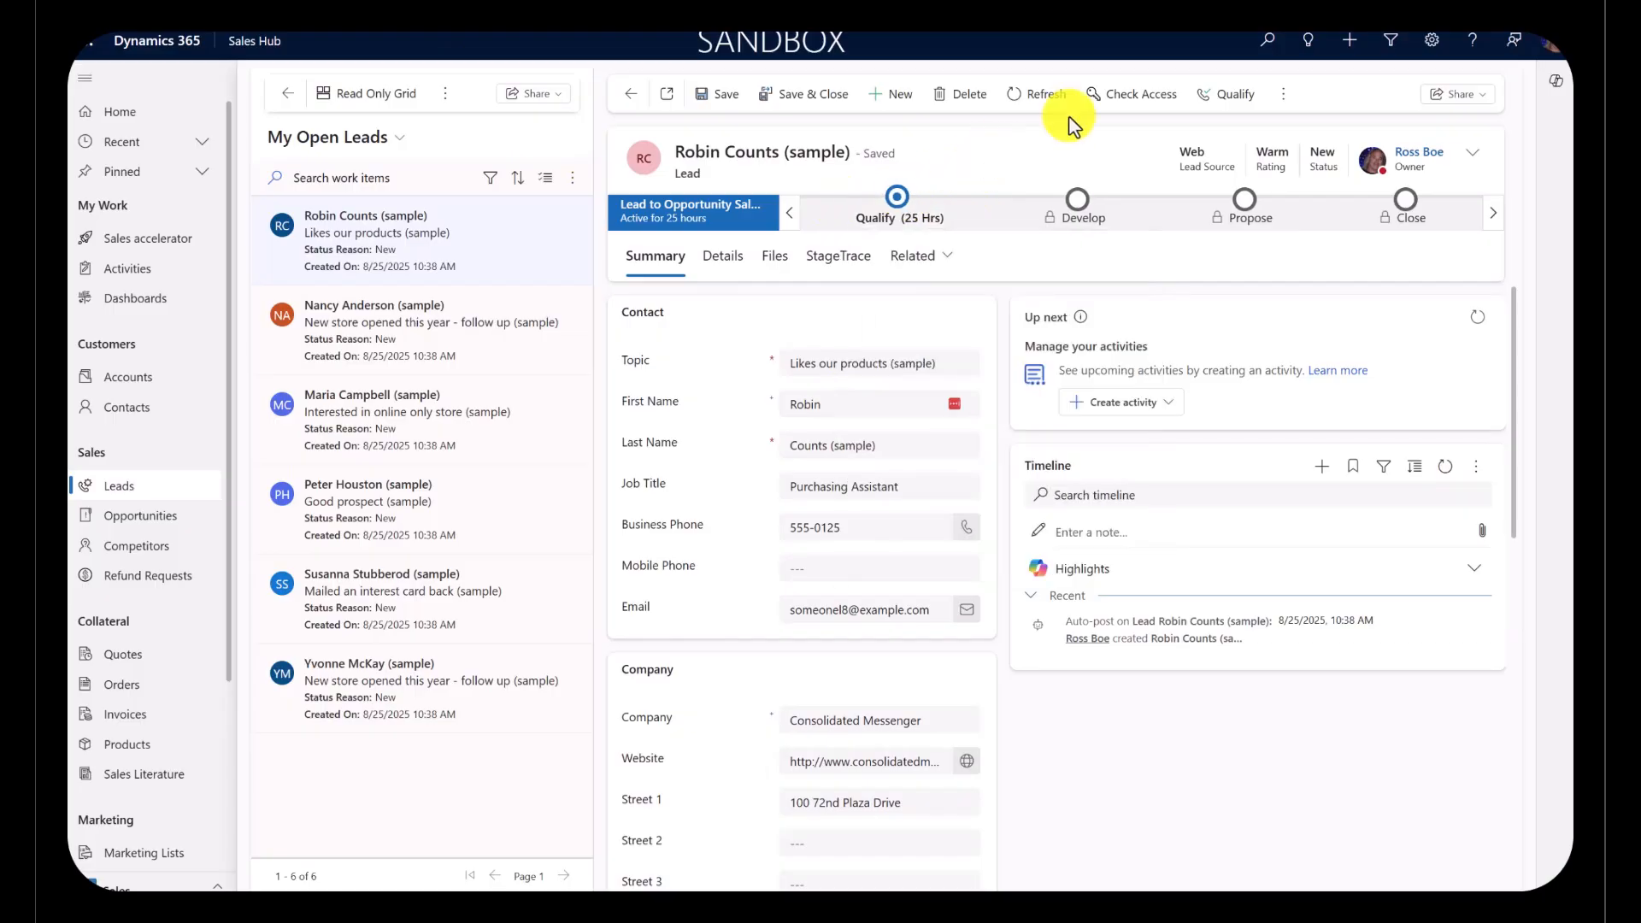
left_click(1208, 96)
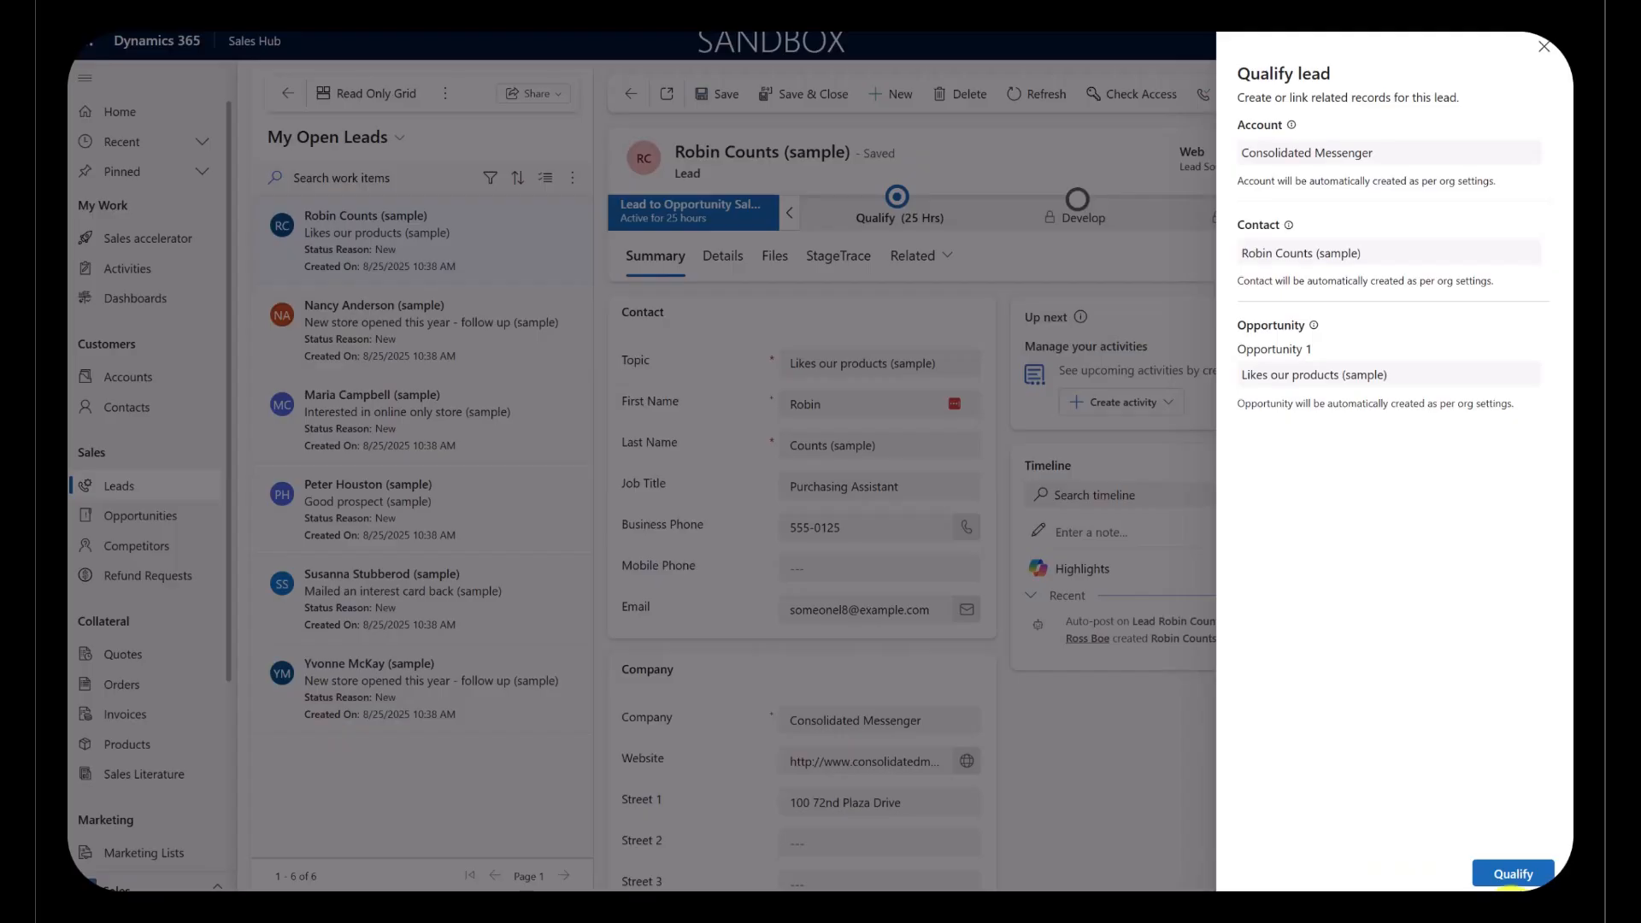
left_click(1511, 872)
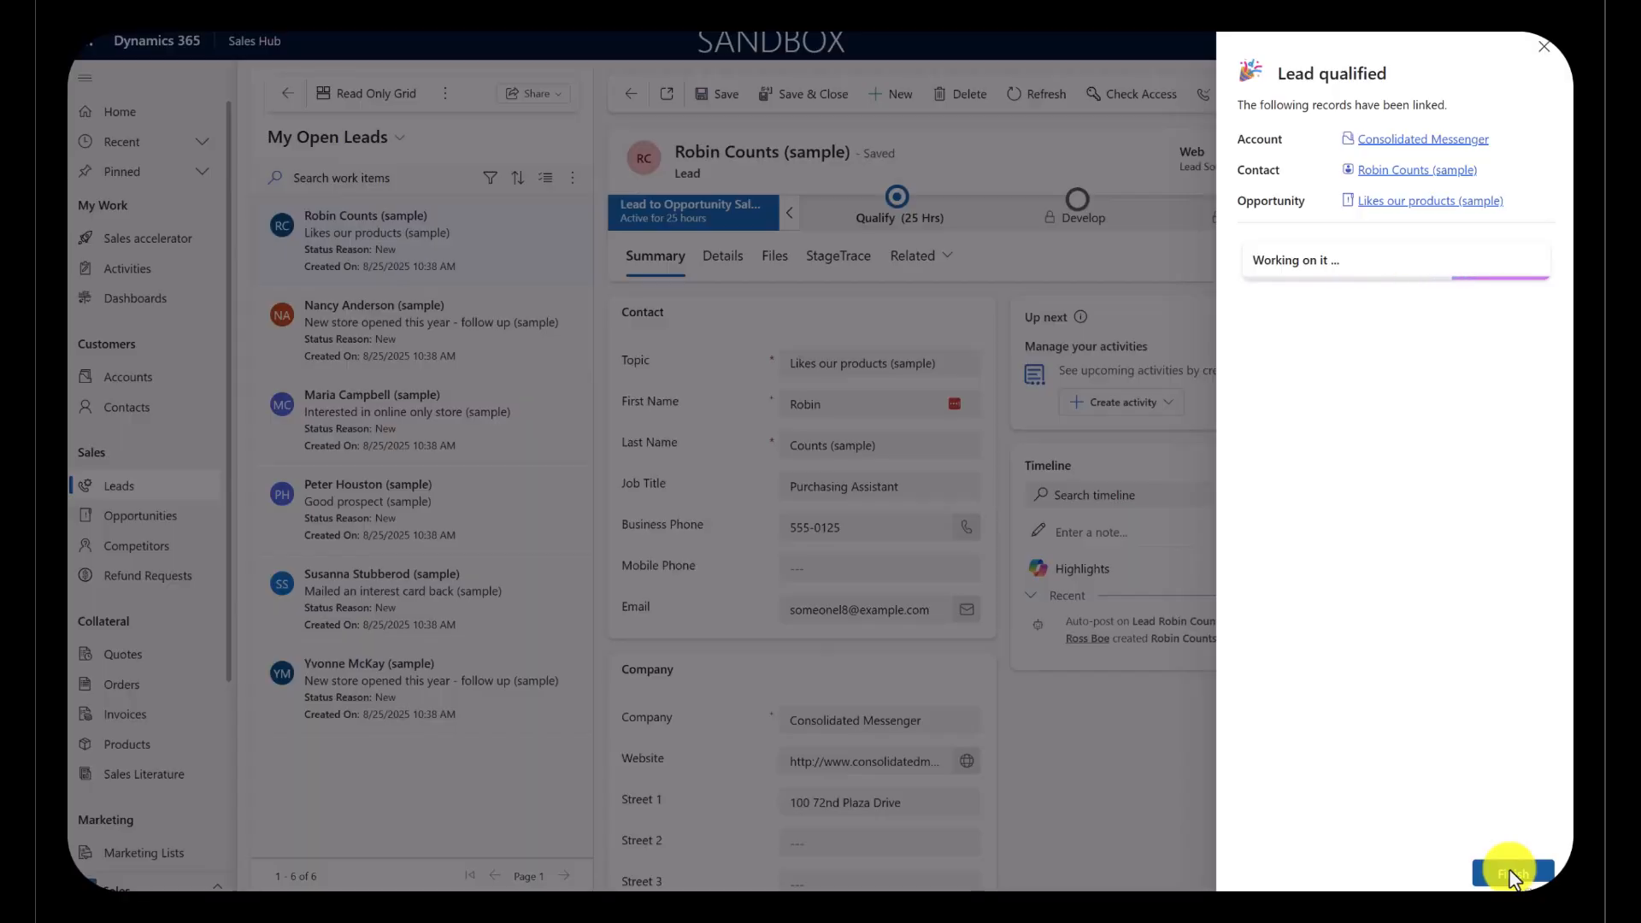
left_click(1511, 874)
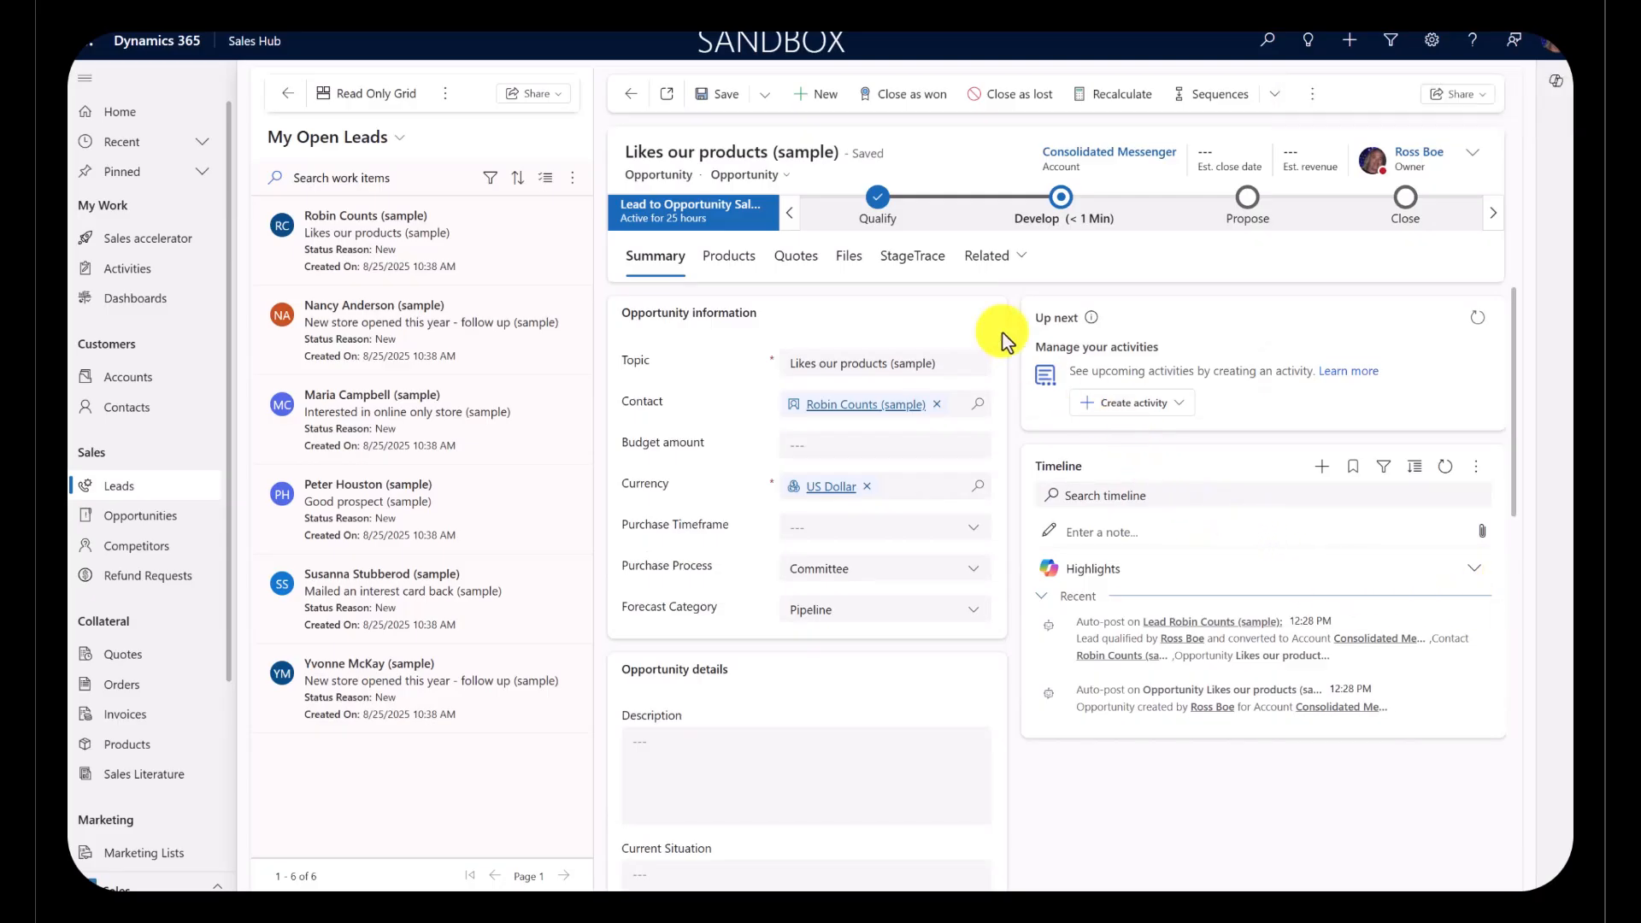
Step: Examine the StageTrace history on the new opportunity and on its originating lead
left_click(923, 279)
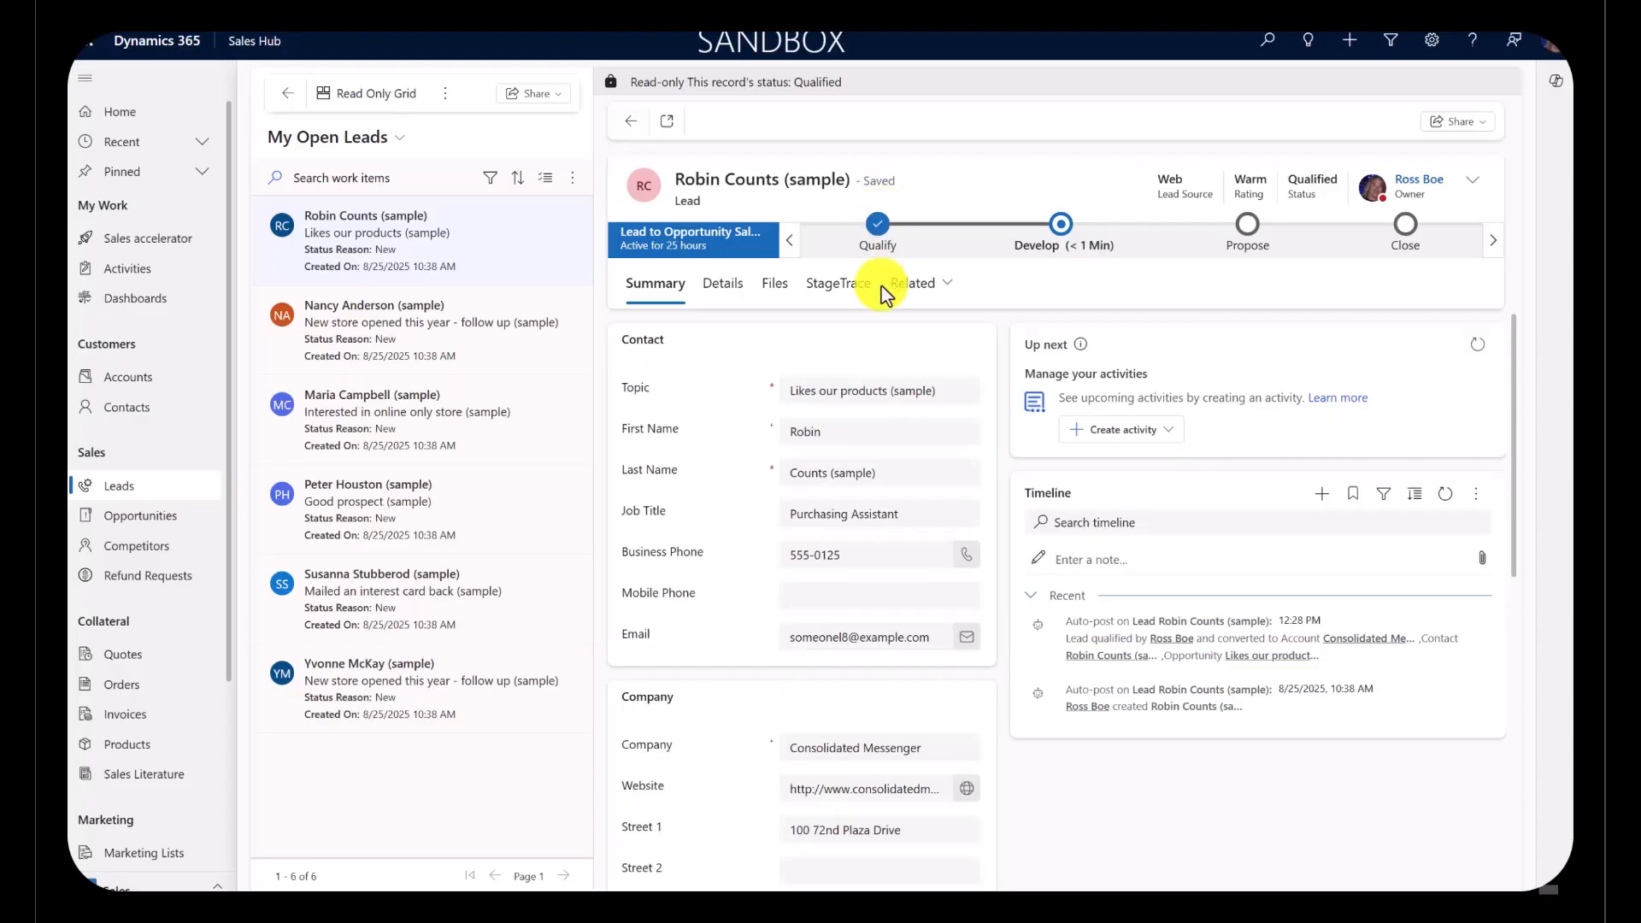
left_click(846, 287)
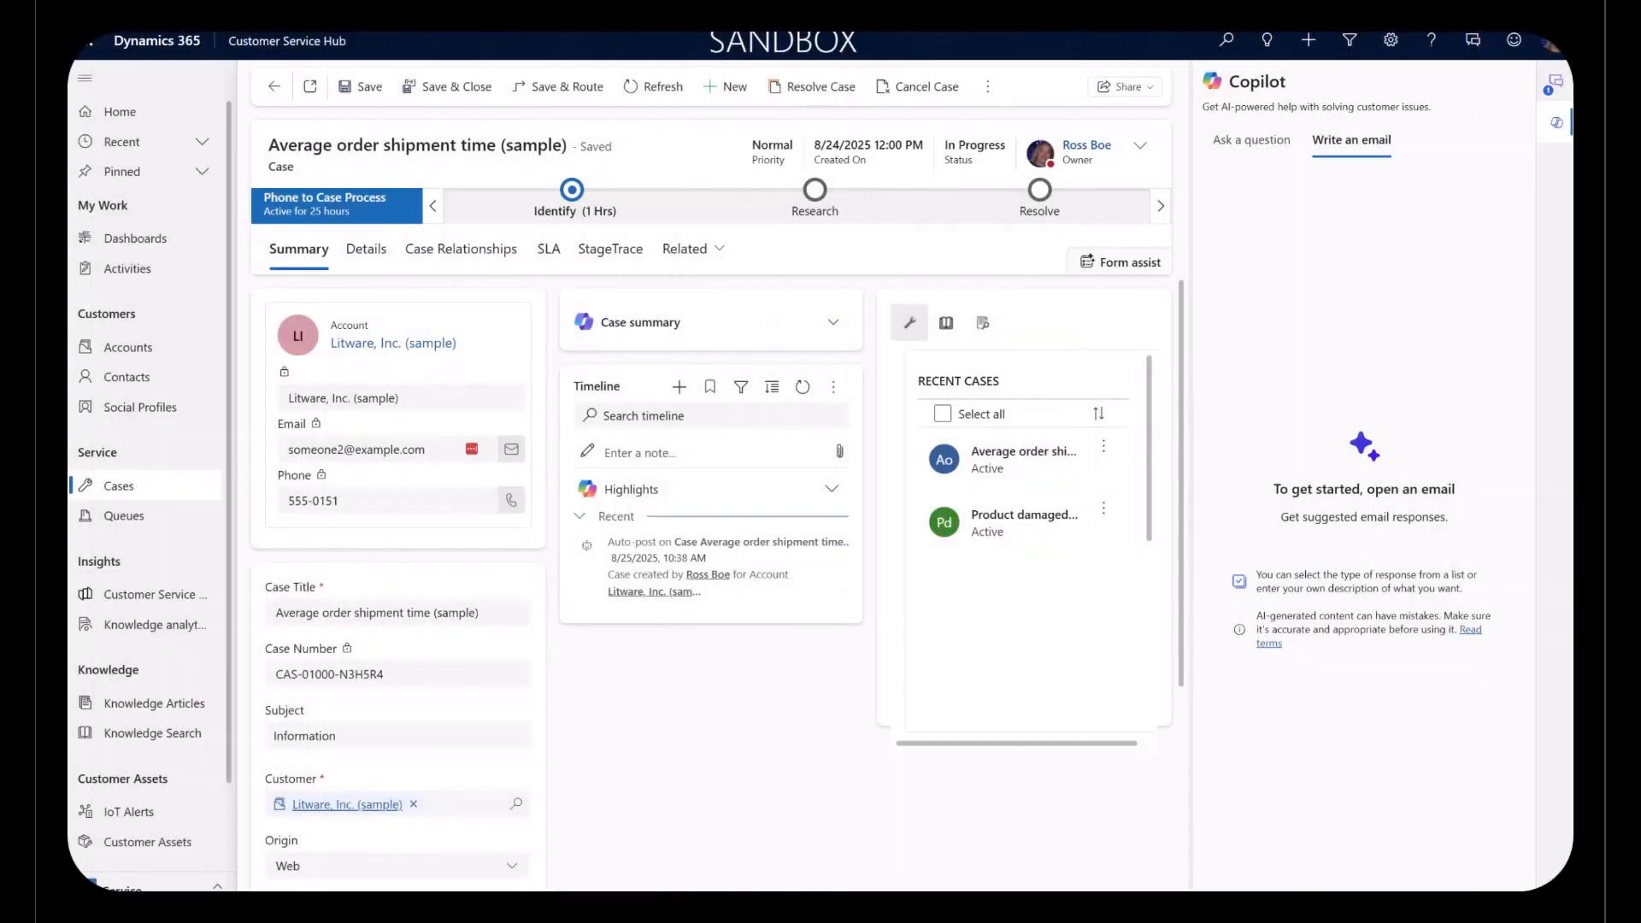
Step: Close the Copilot pane and advance the case "Average order shipment time (sample)" from Identify to the Research stage
left_click(1547, 135)
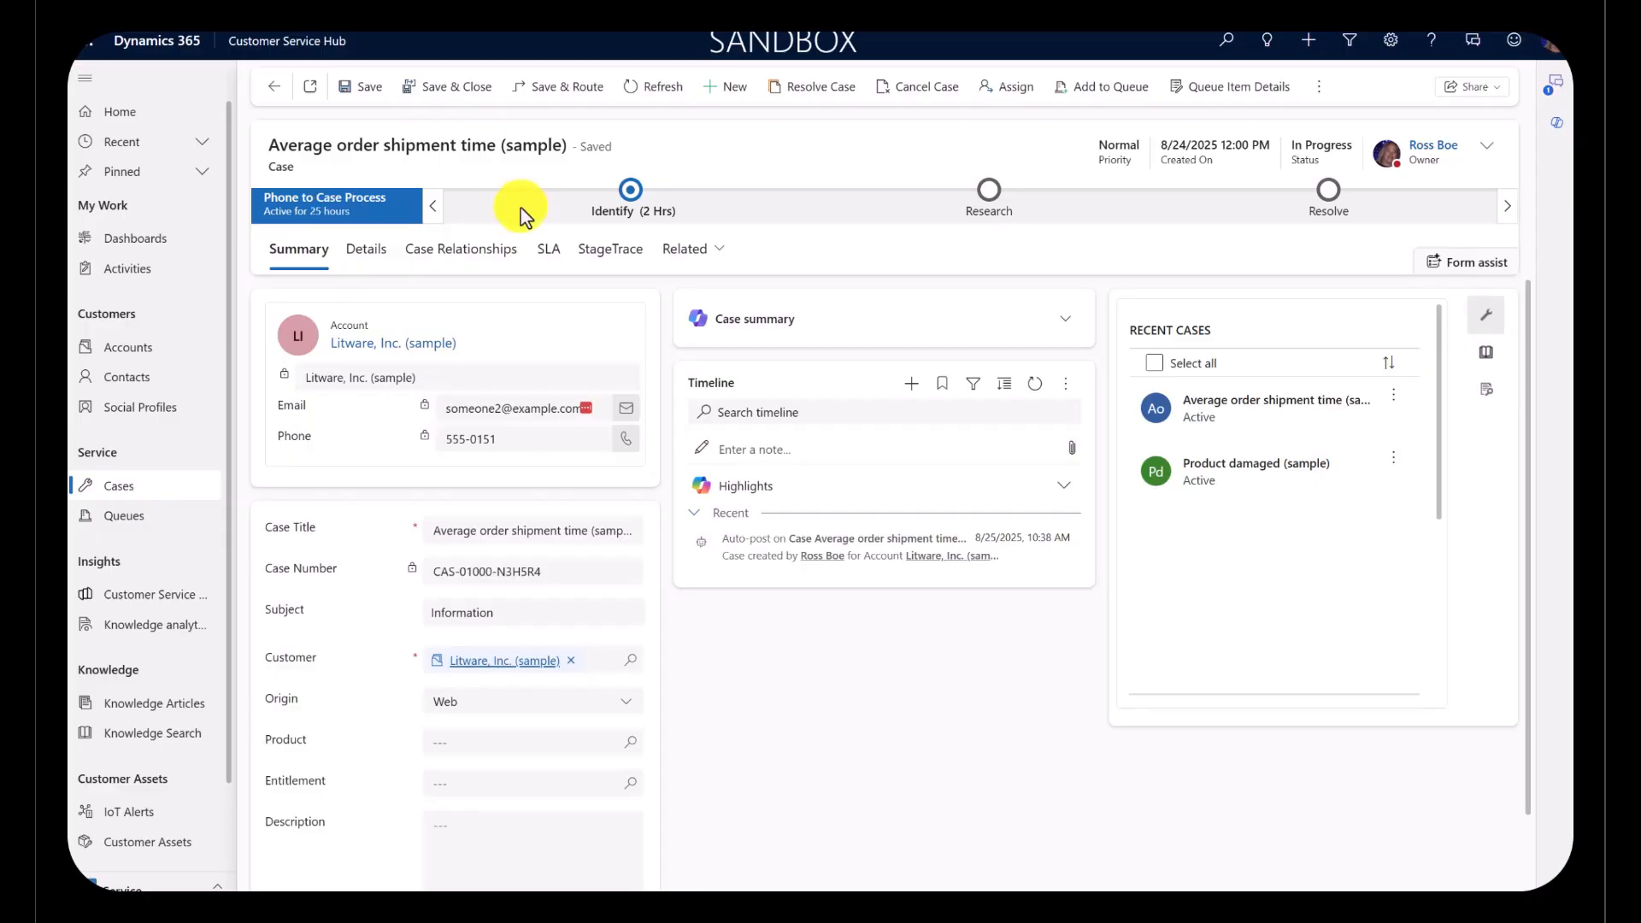
left_click(631, 192)
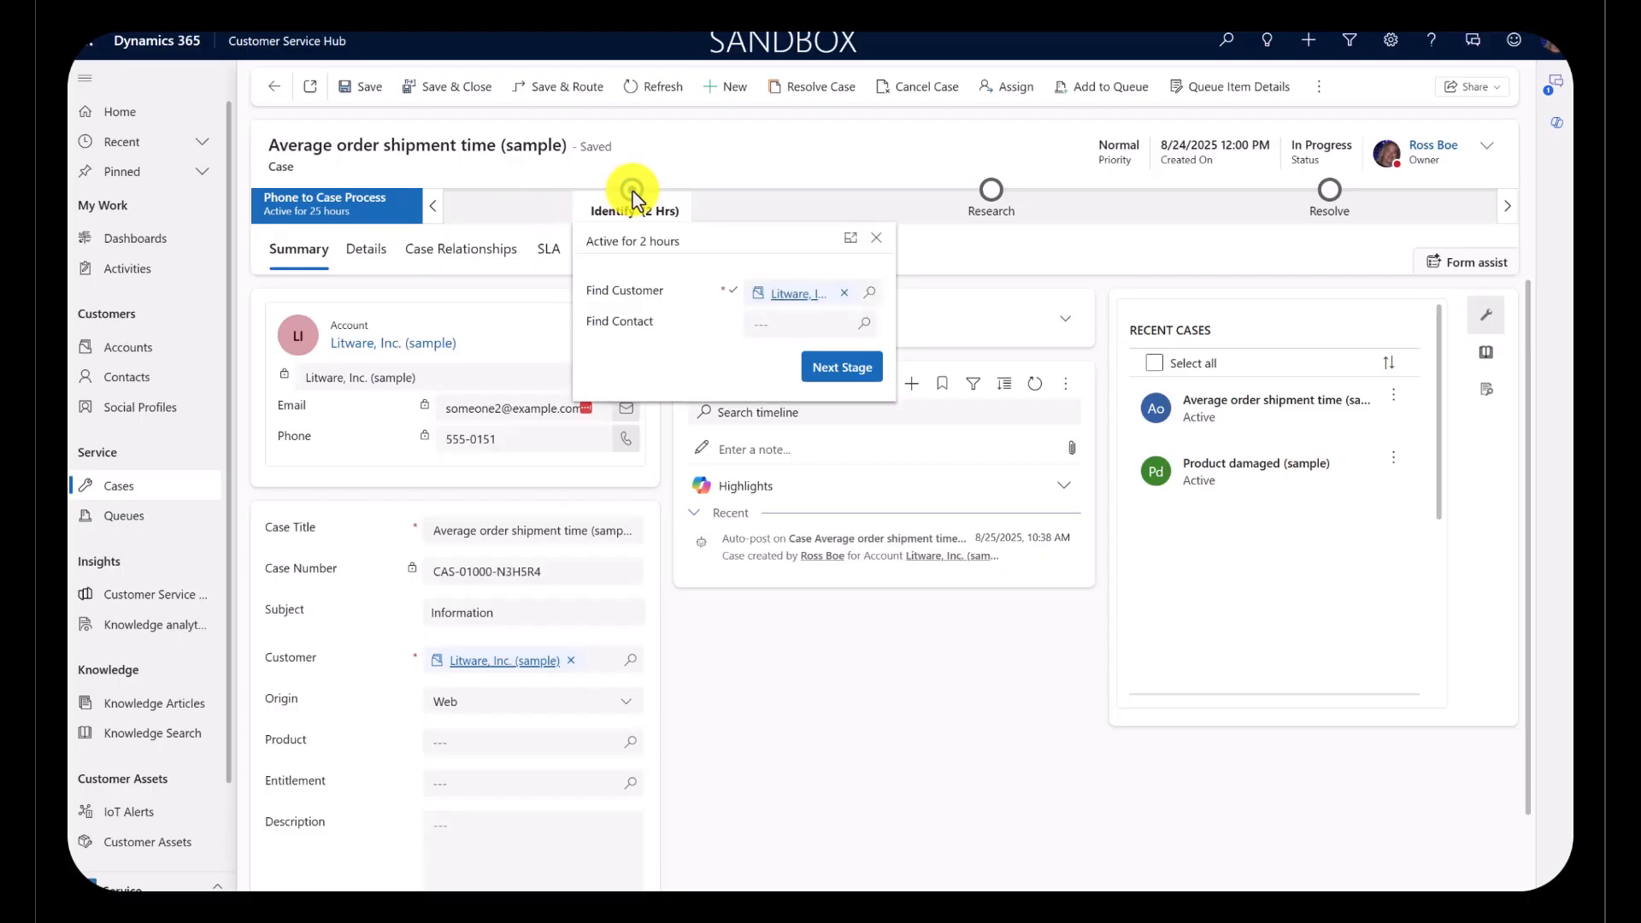
left_click(842, 375)
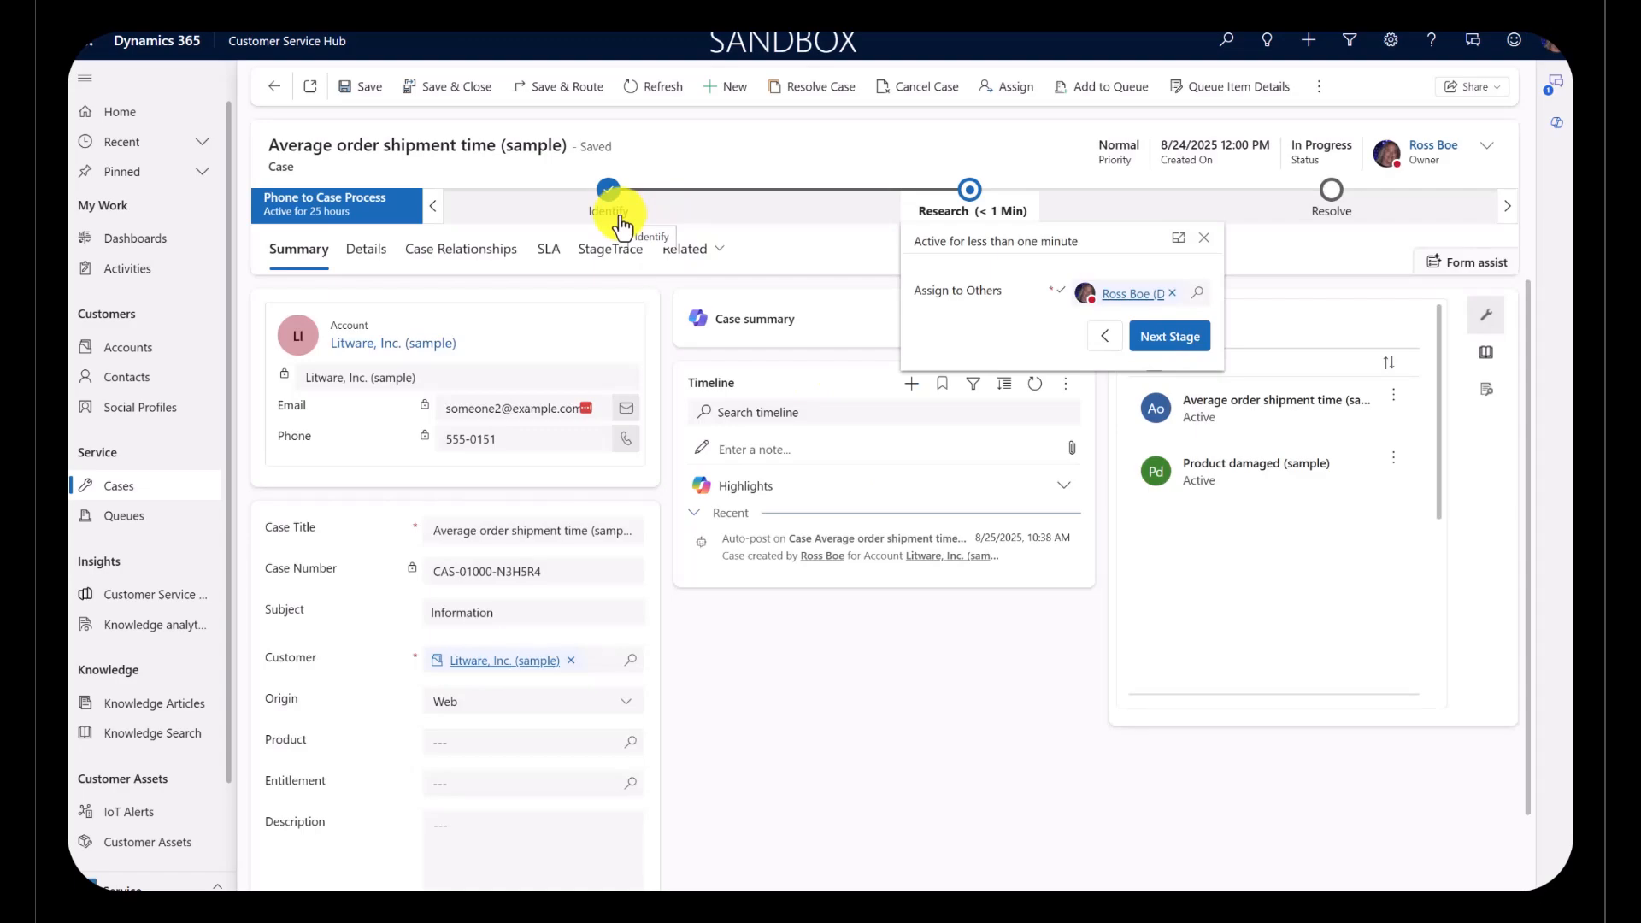
Step: View the case's StageTrace history and examine the total duration of the Identify stage
left_click(595, 260)
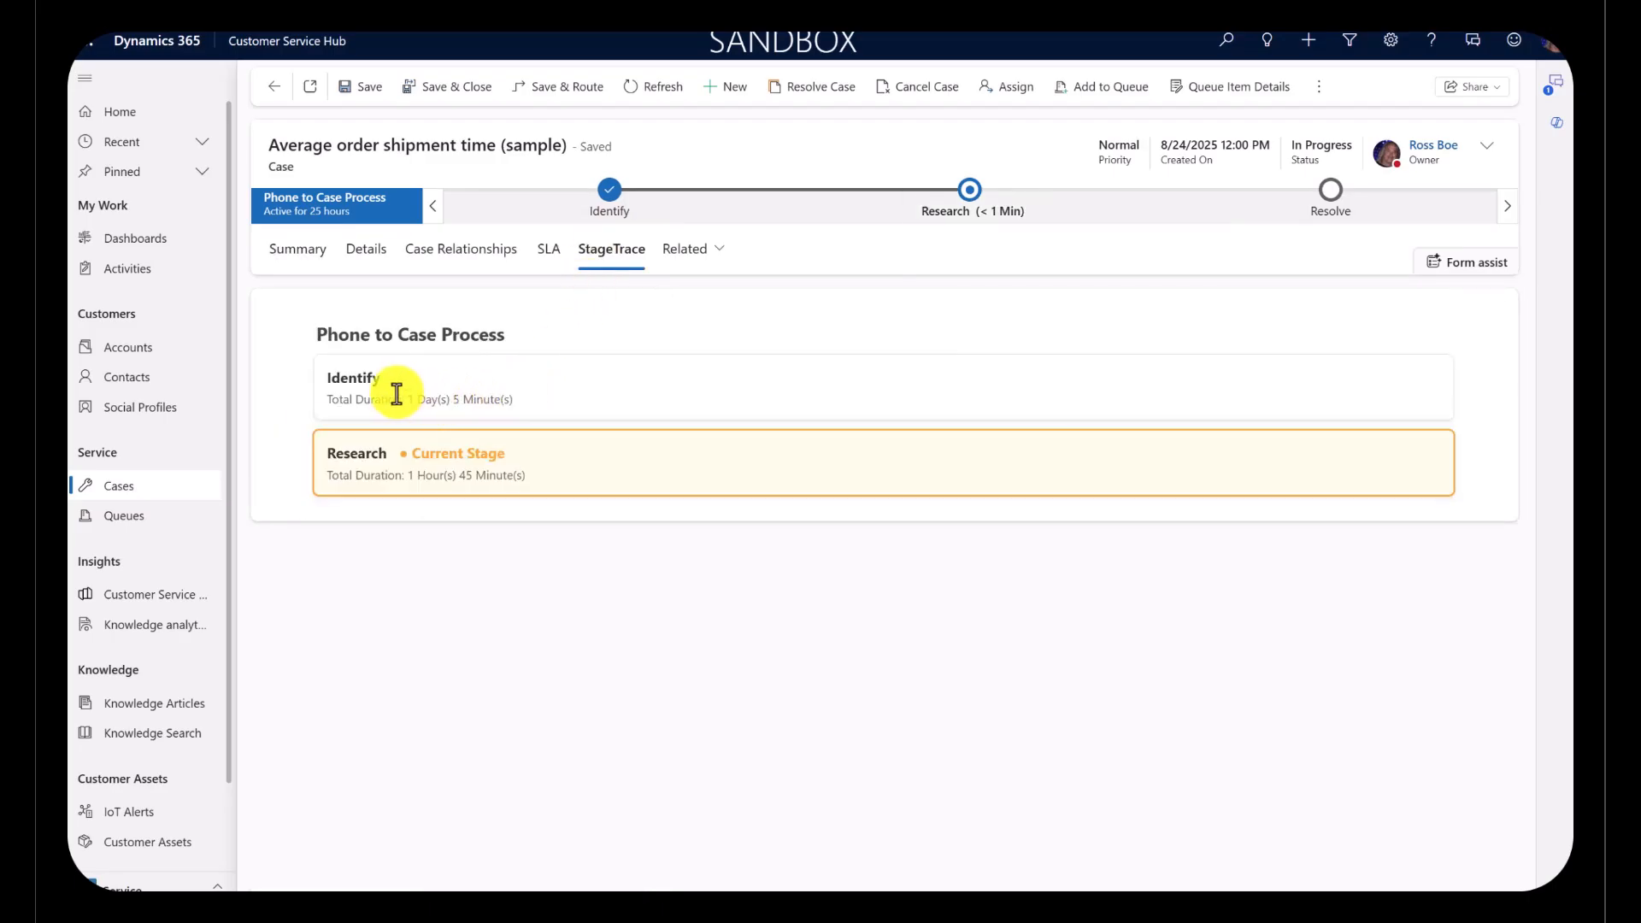
left_click_drag(325, 378, 513, 402)
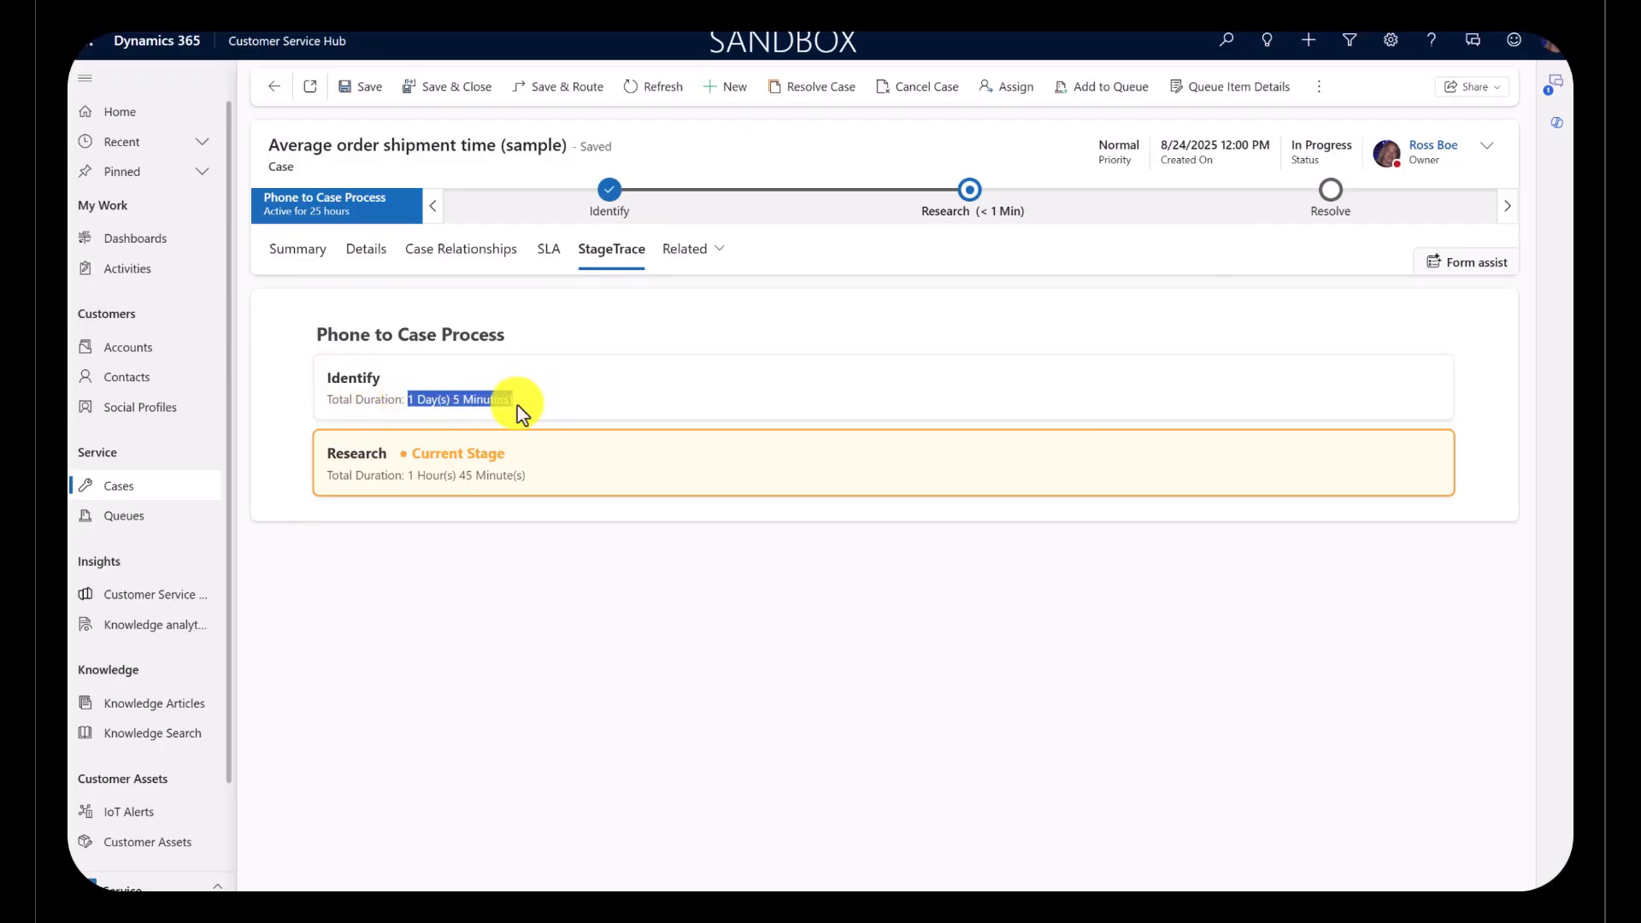
left_click(545, 406)
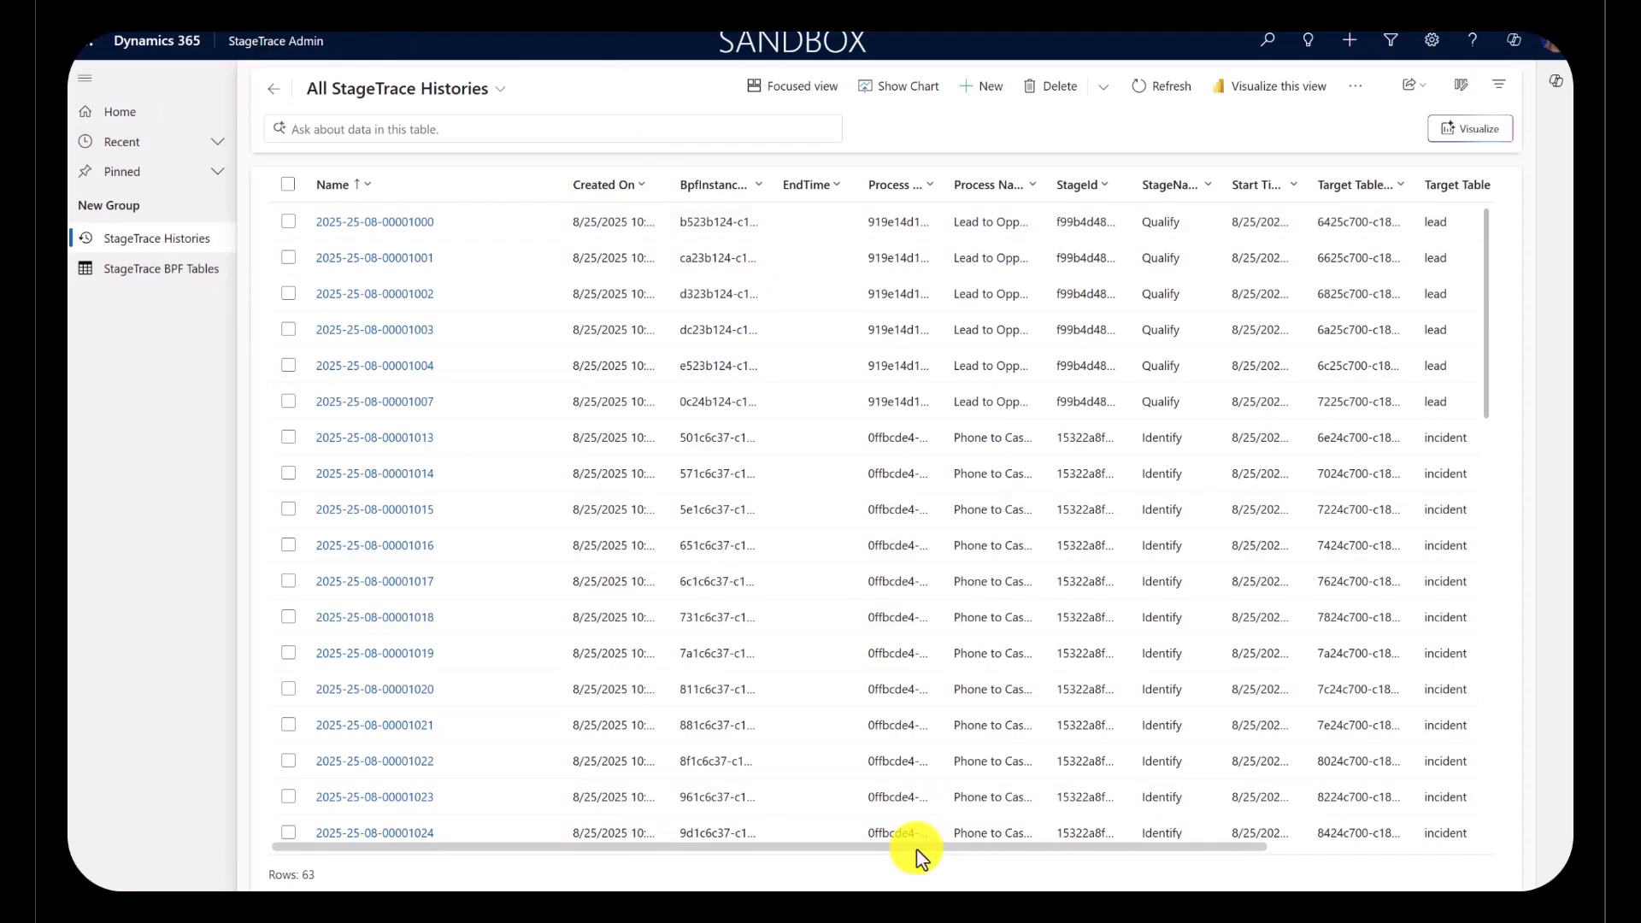
Step: Filter all StageTrace histories to records whose Target Table Id equals the case's copied ID
left_click_drag(916, 848, 1228, 838)
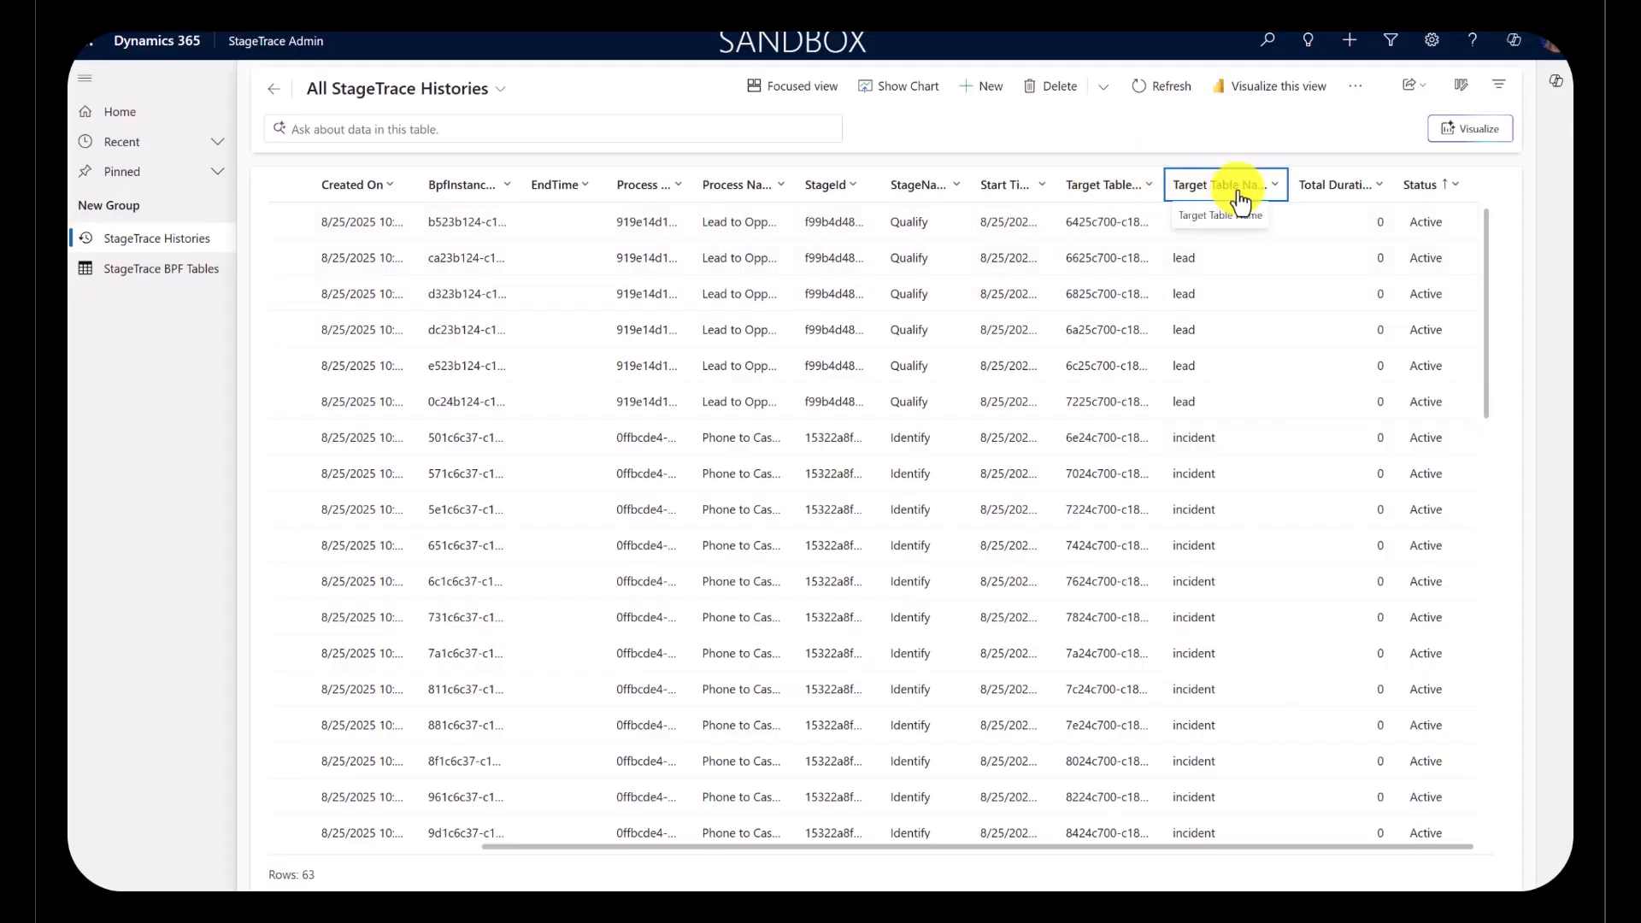
left_click(1142, 196)
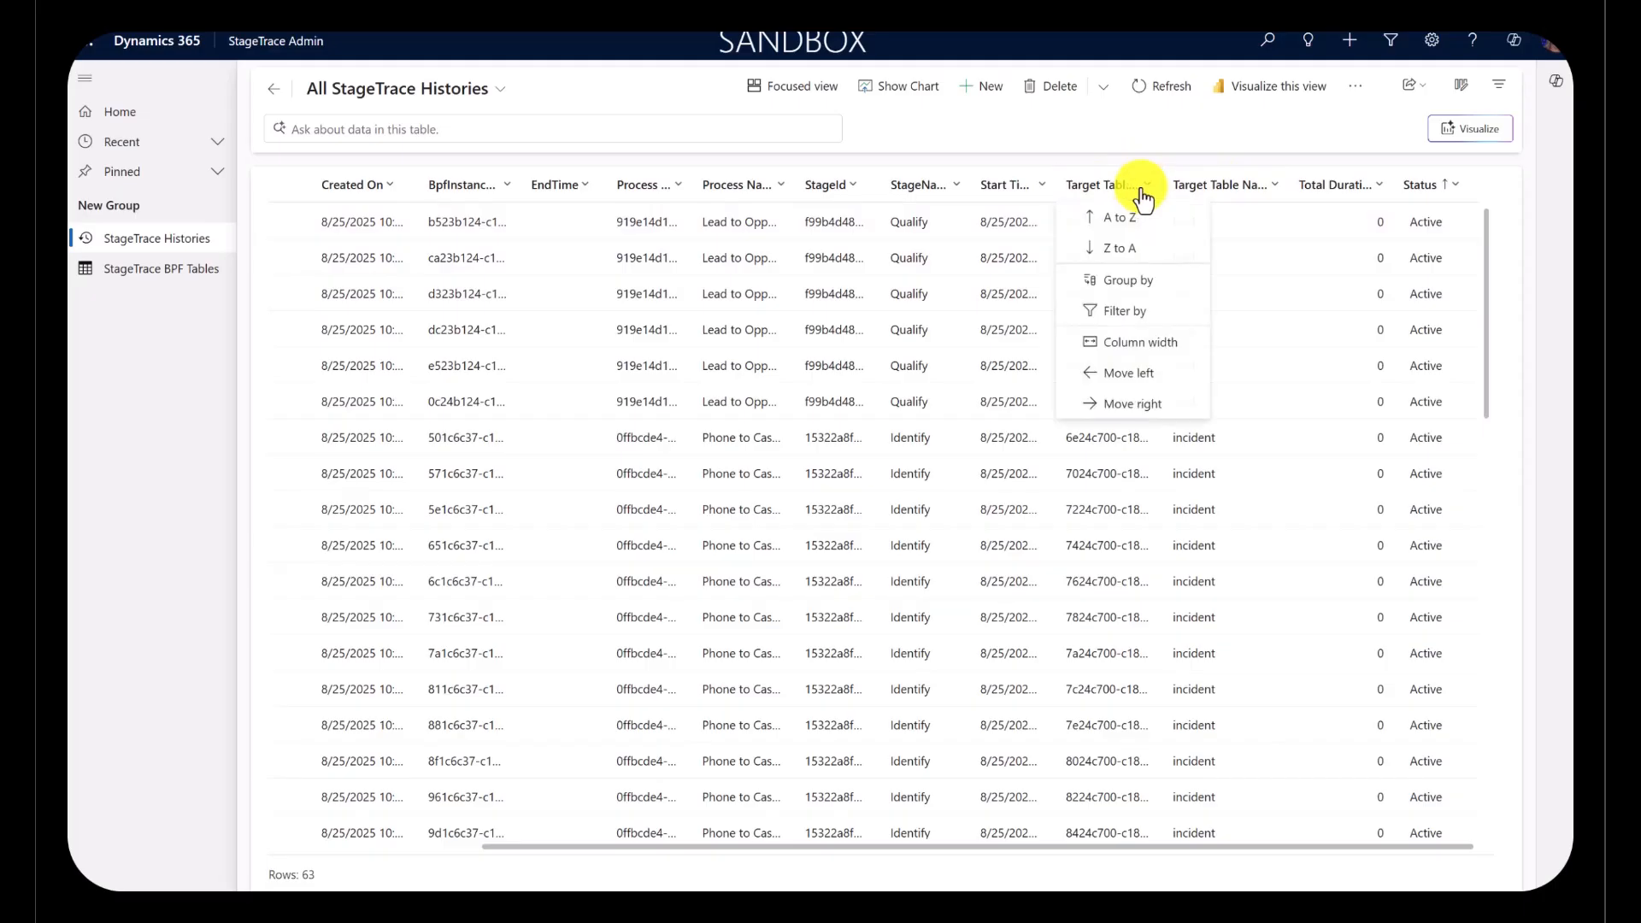
left_click(1130, 313)
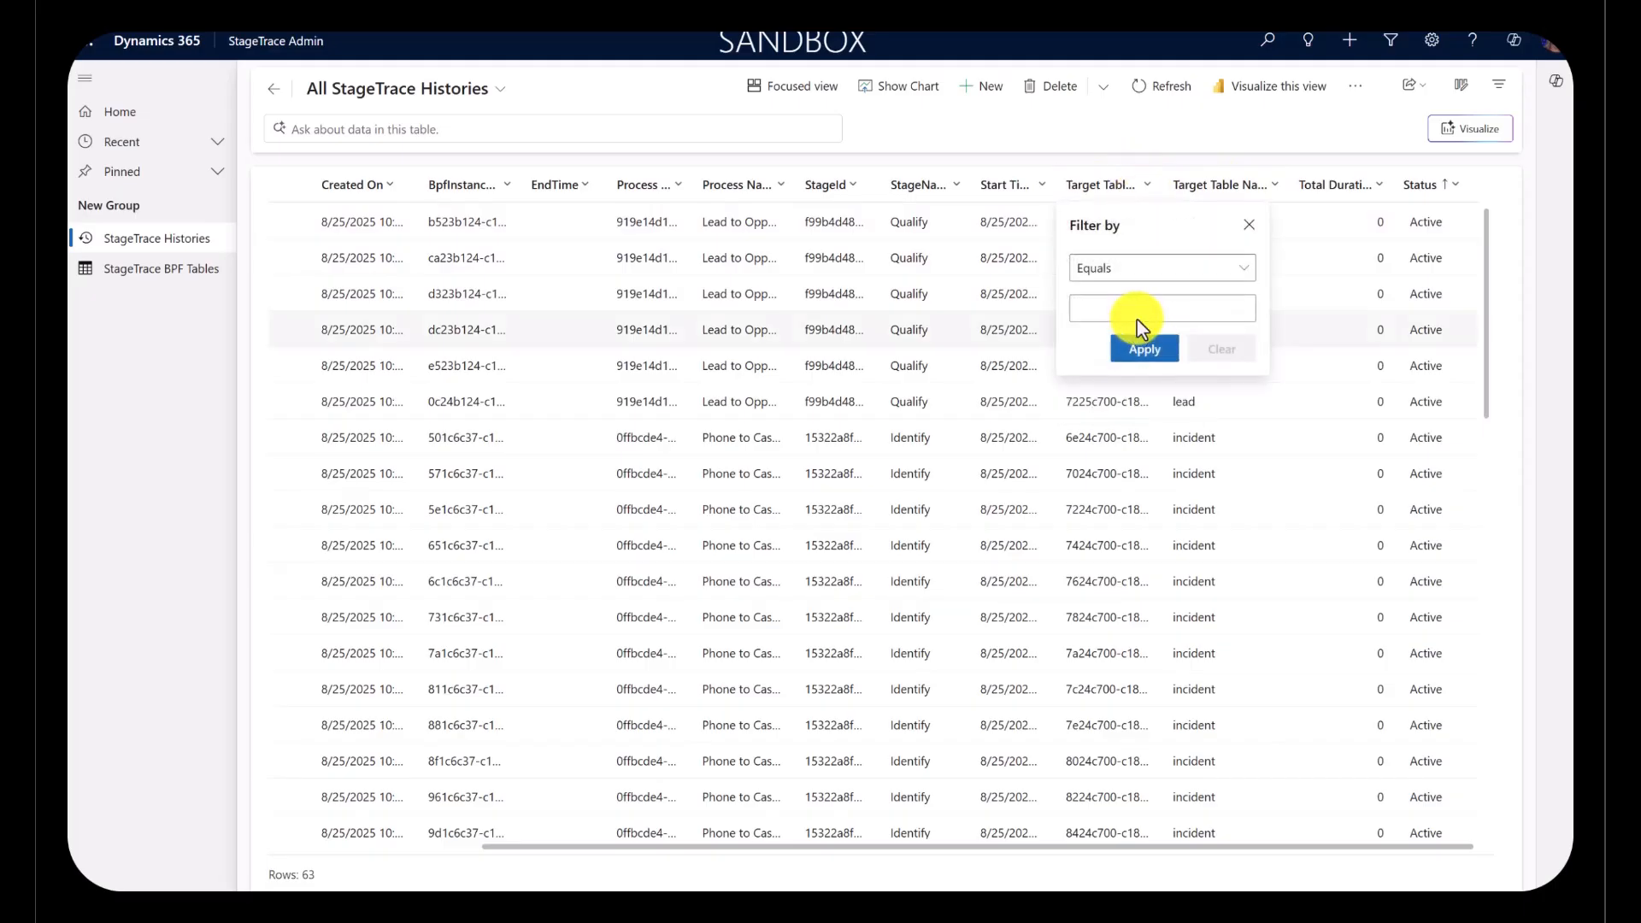
left_click(1141, 313)
key("ctrl+v")
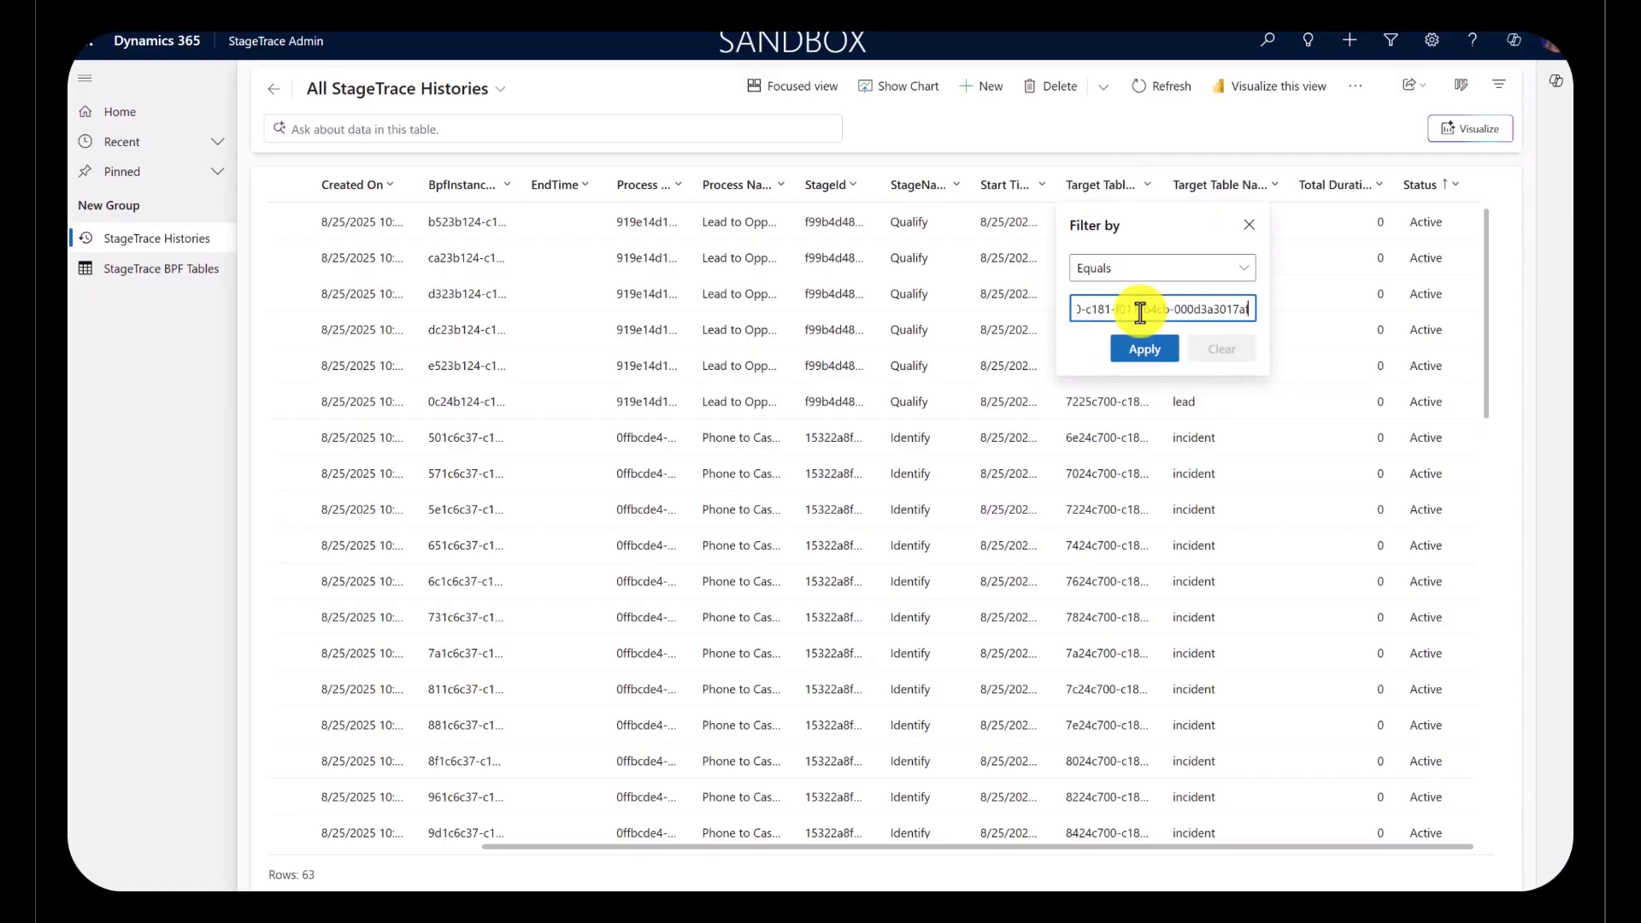
left_click(1147, 349)
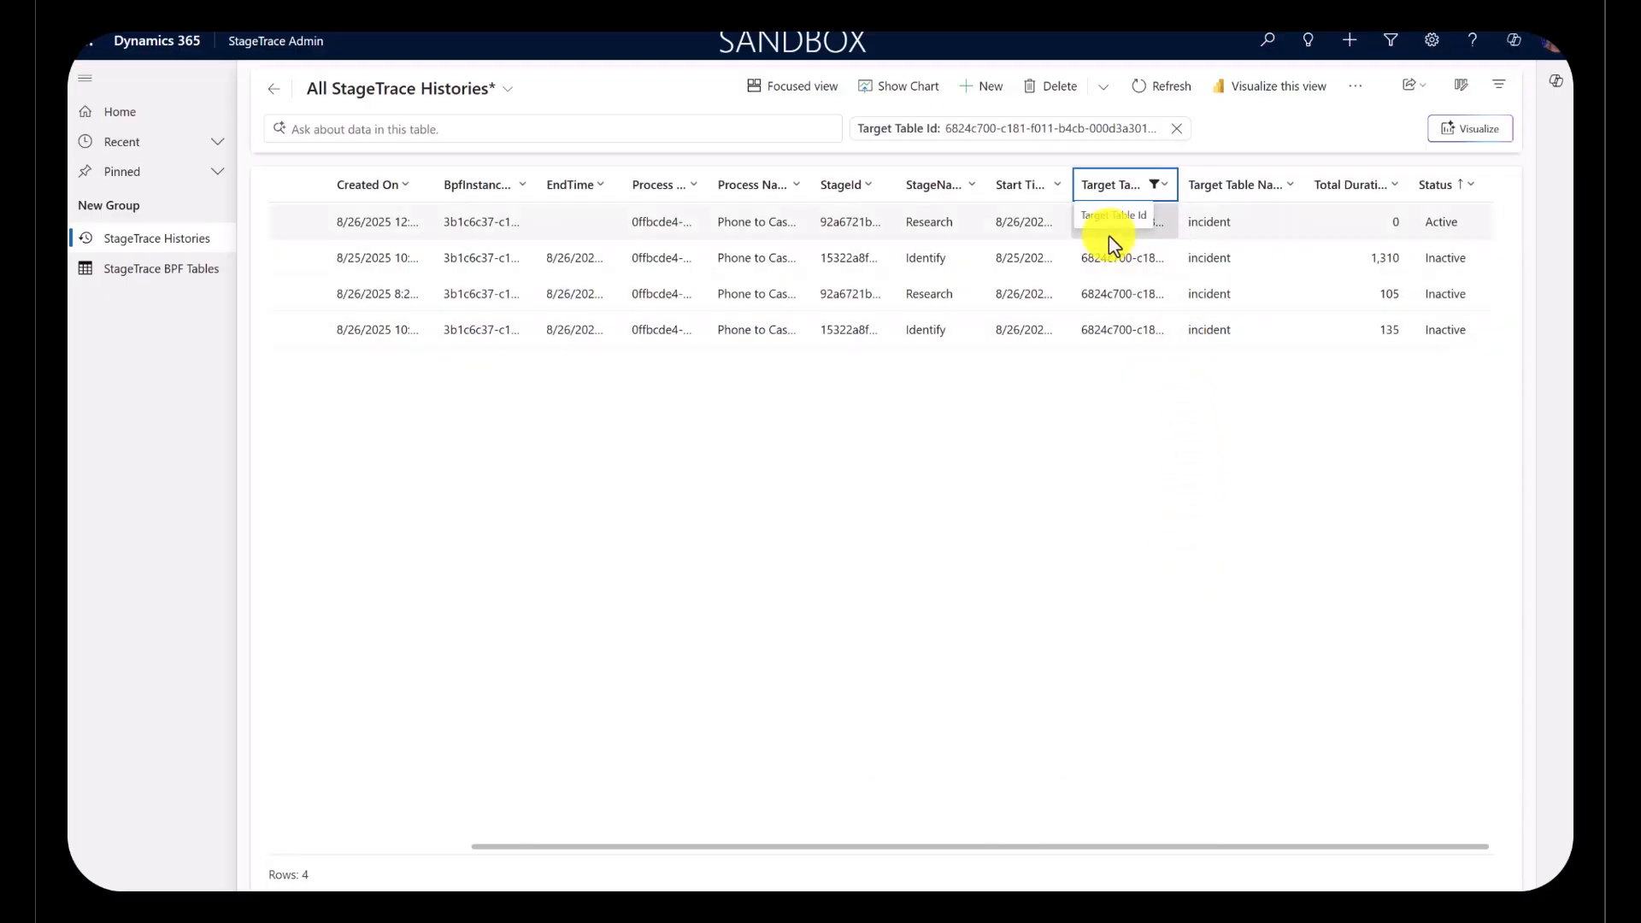
Step: Sort the filtered histories by start time from older to newer and examine the two Identify stage records
left_click(1021, 192)
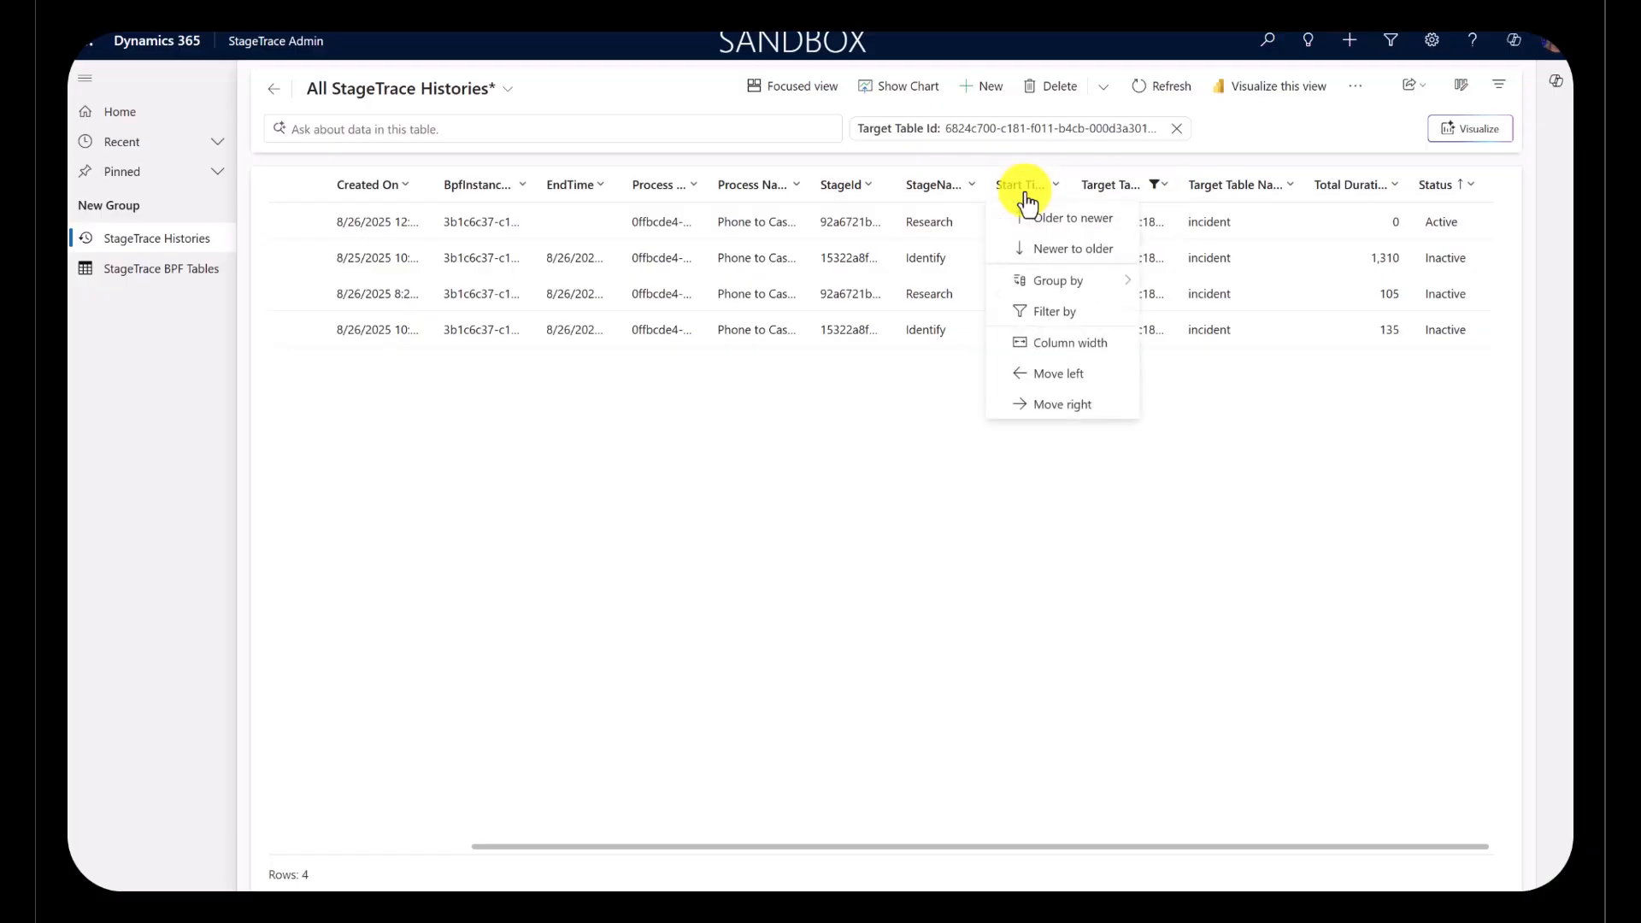
left_click(1036, 224)
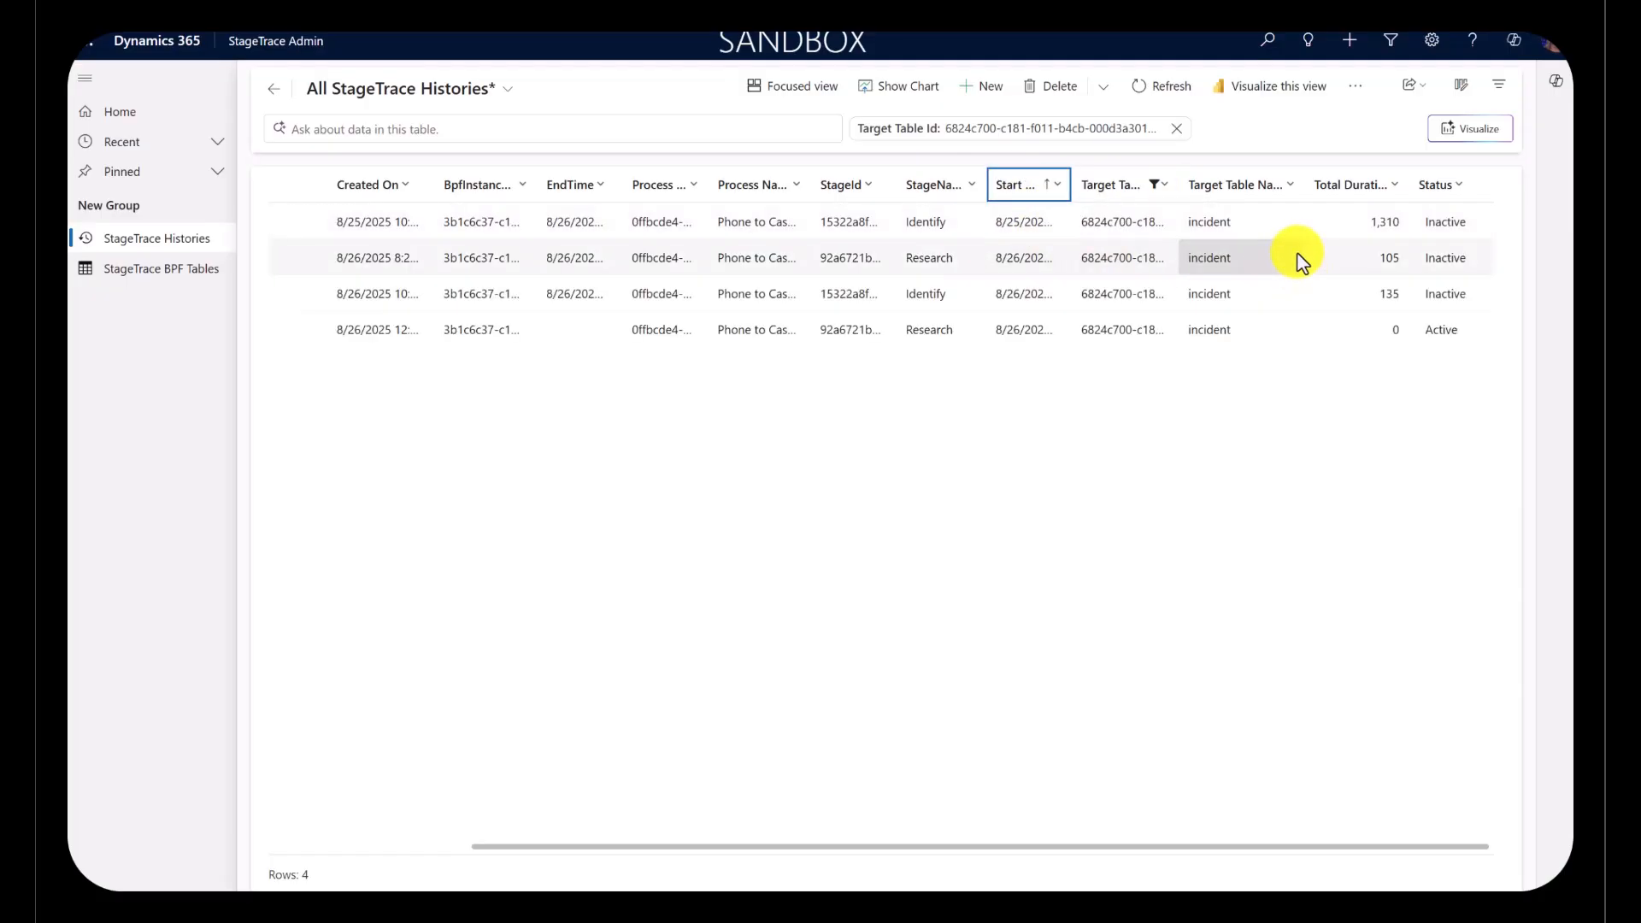
left_click(963, 225)
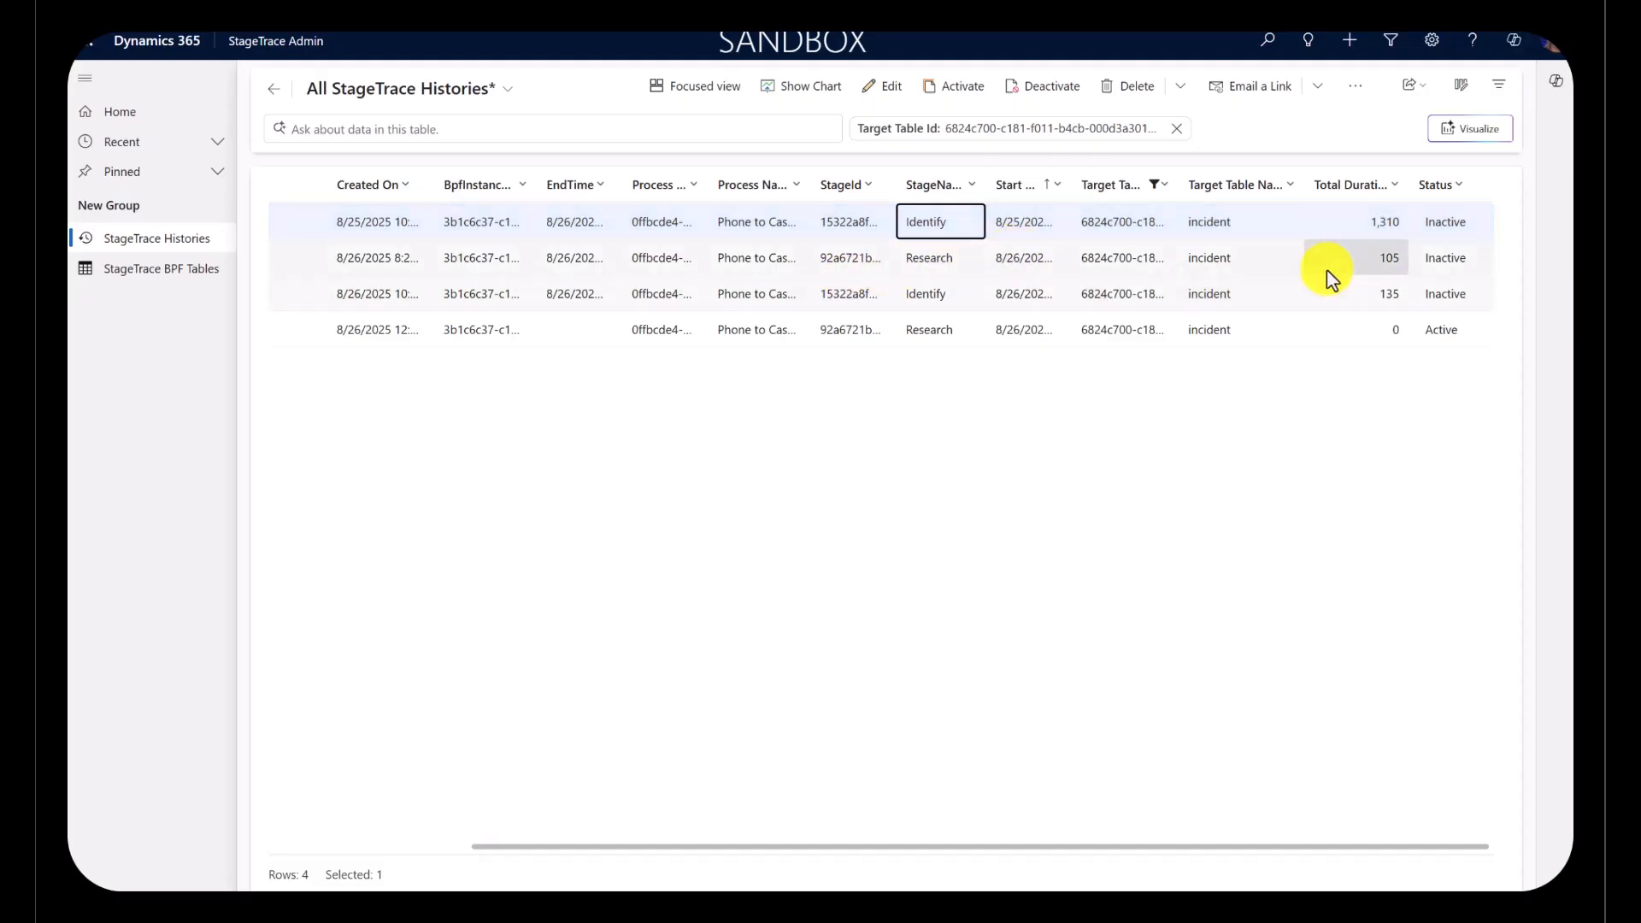
left_click(966, 306)
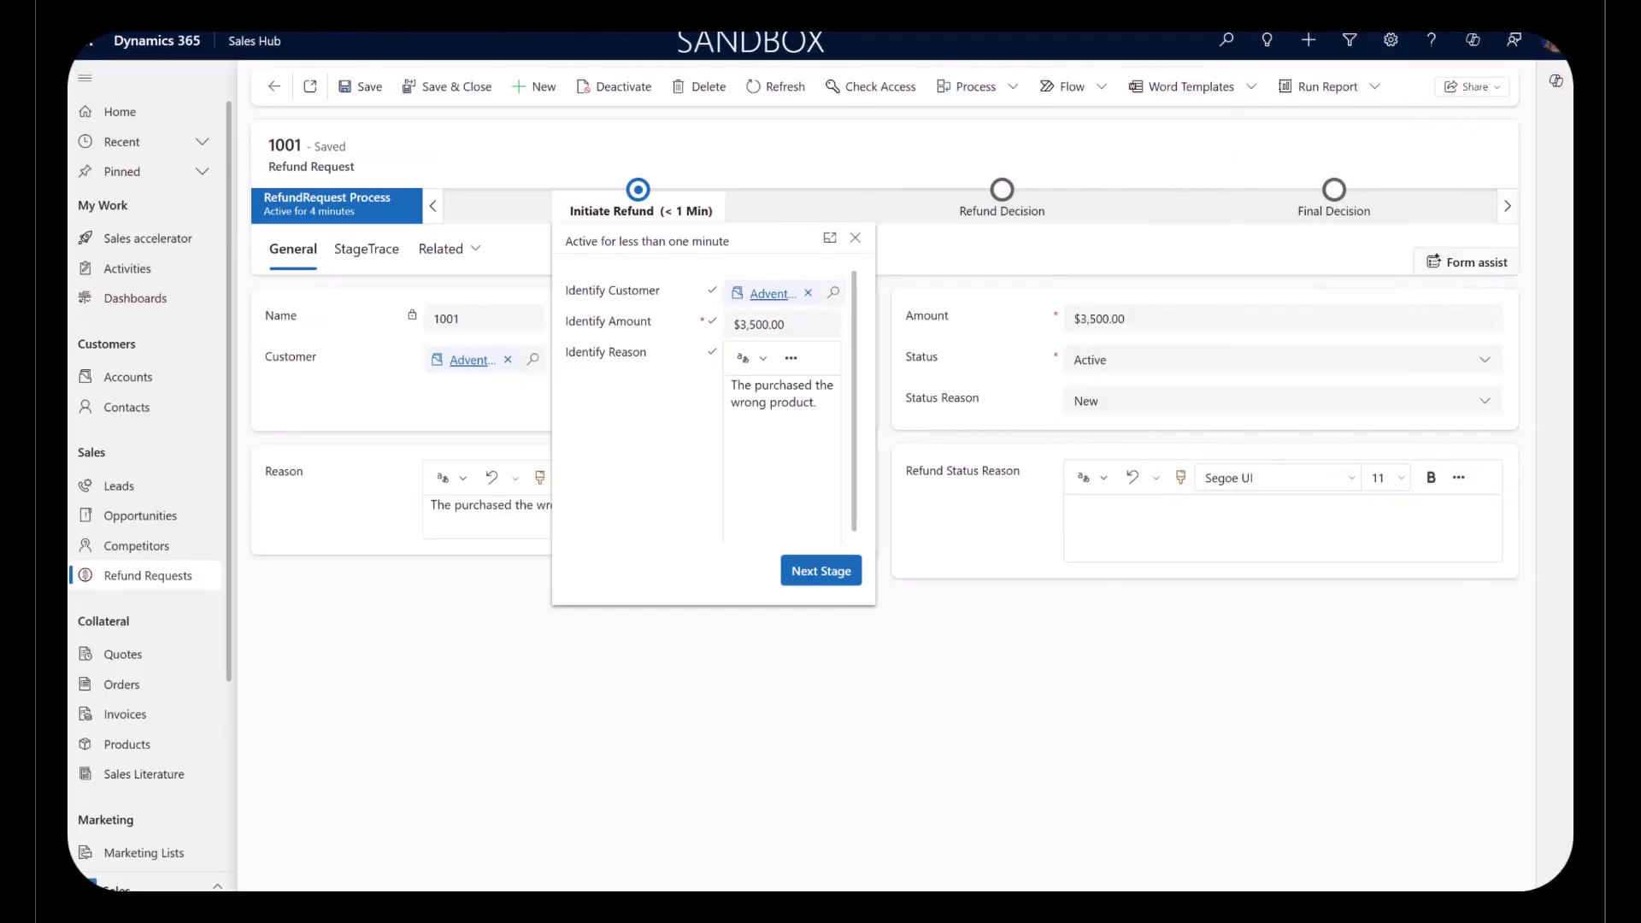
Step: Advance refund request 1001 to the Refund Decision stage and view its StageTrace history
left_click(700, 147)
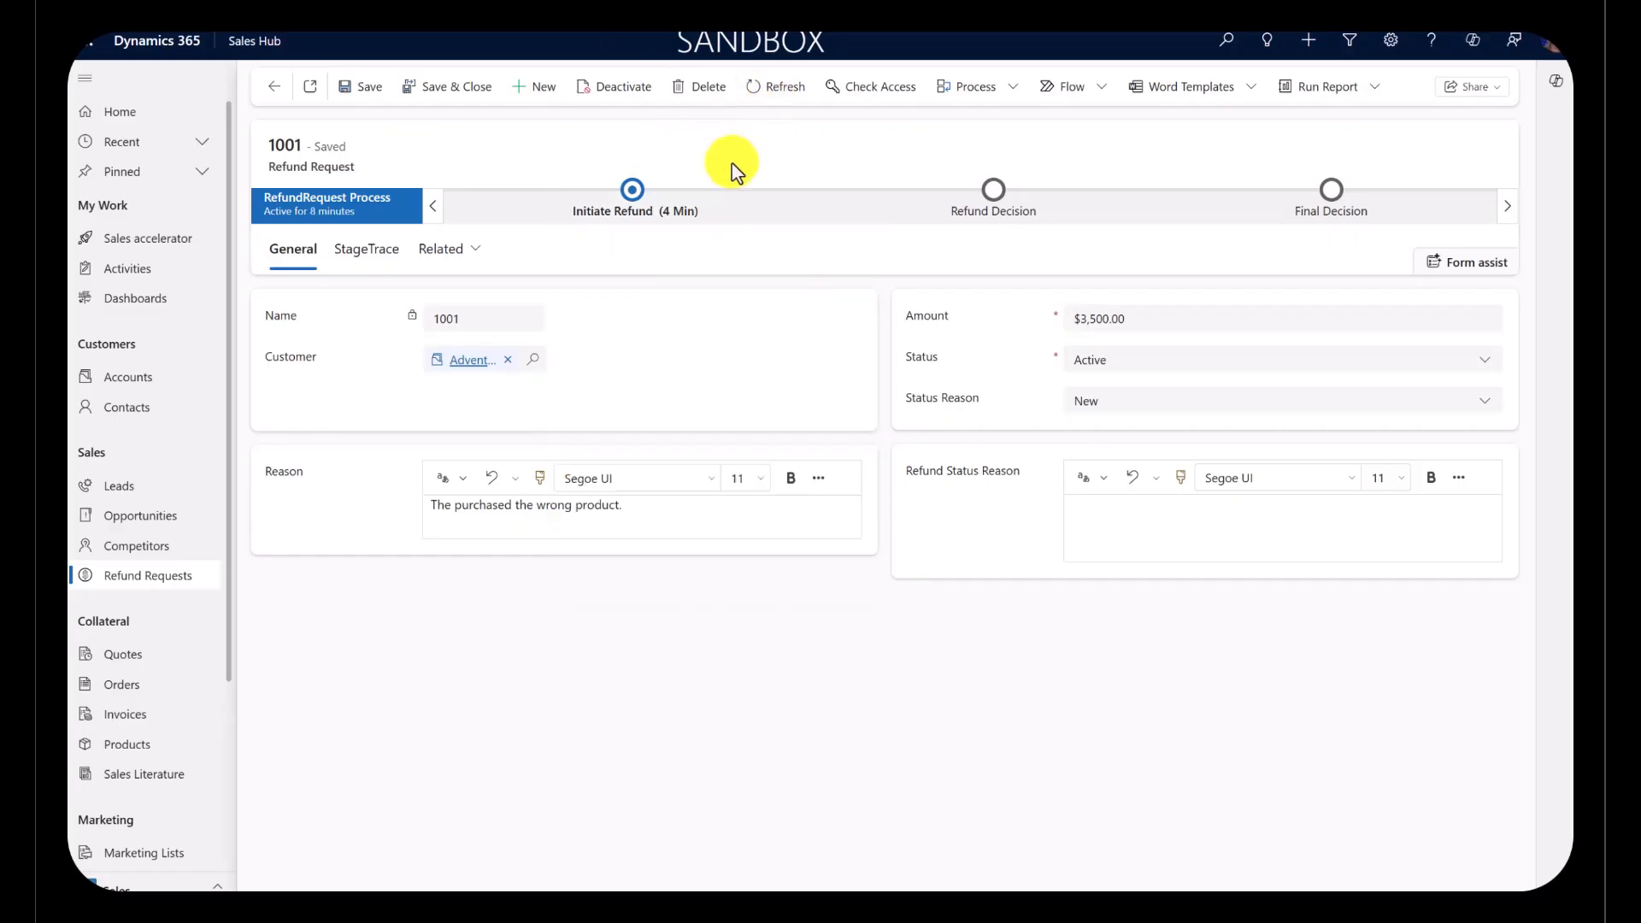
left_click(638, 198)
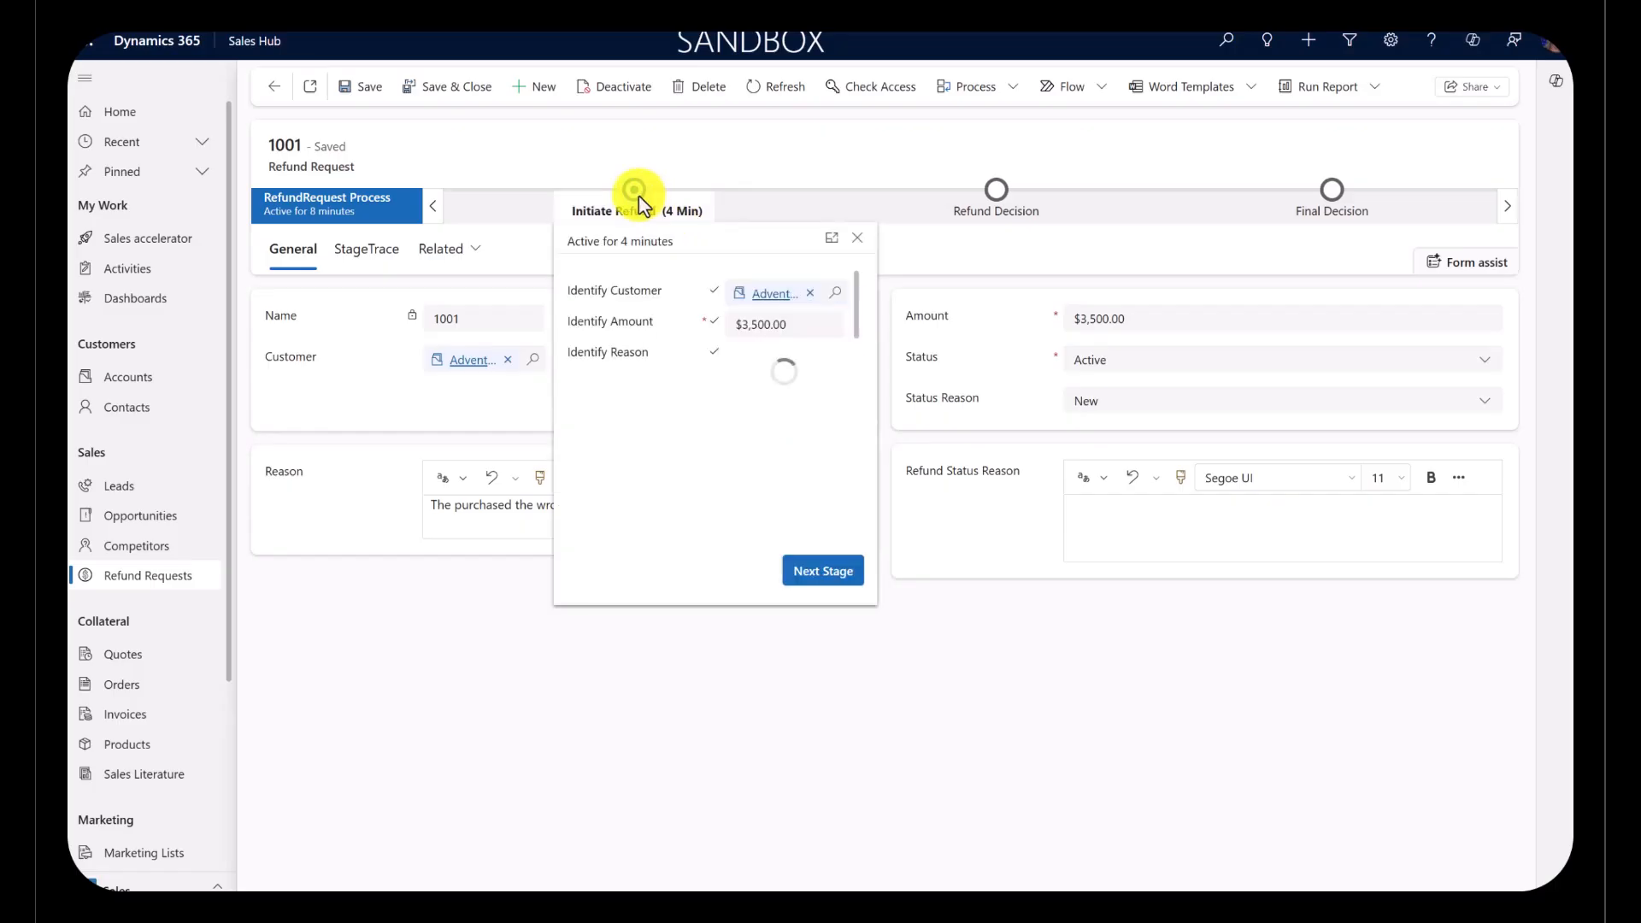
left_click(834, 580)
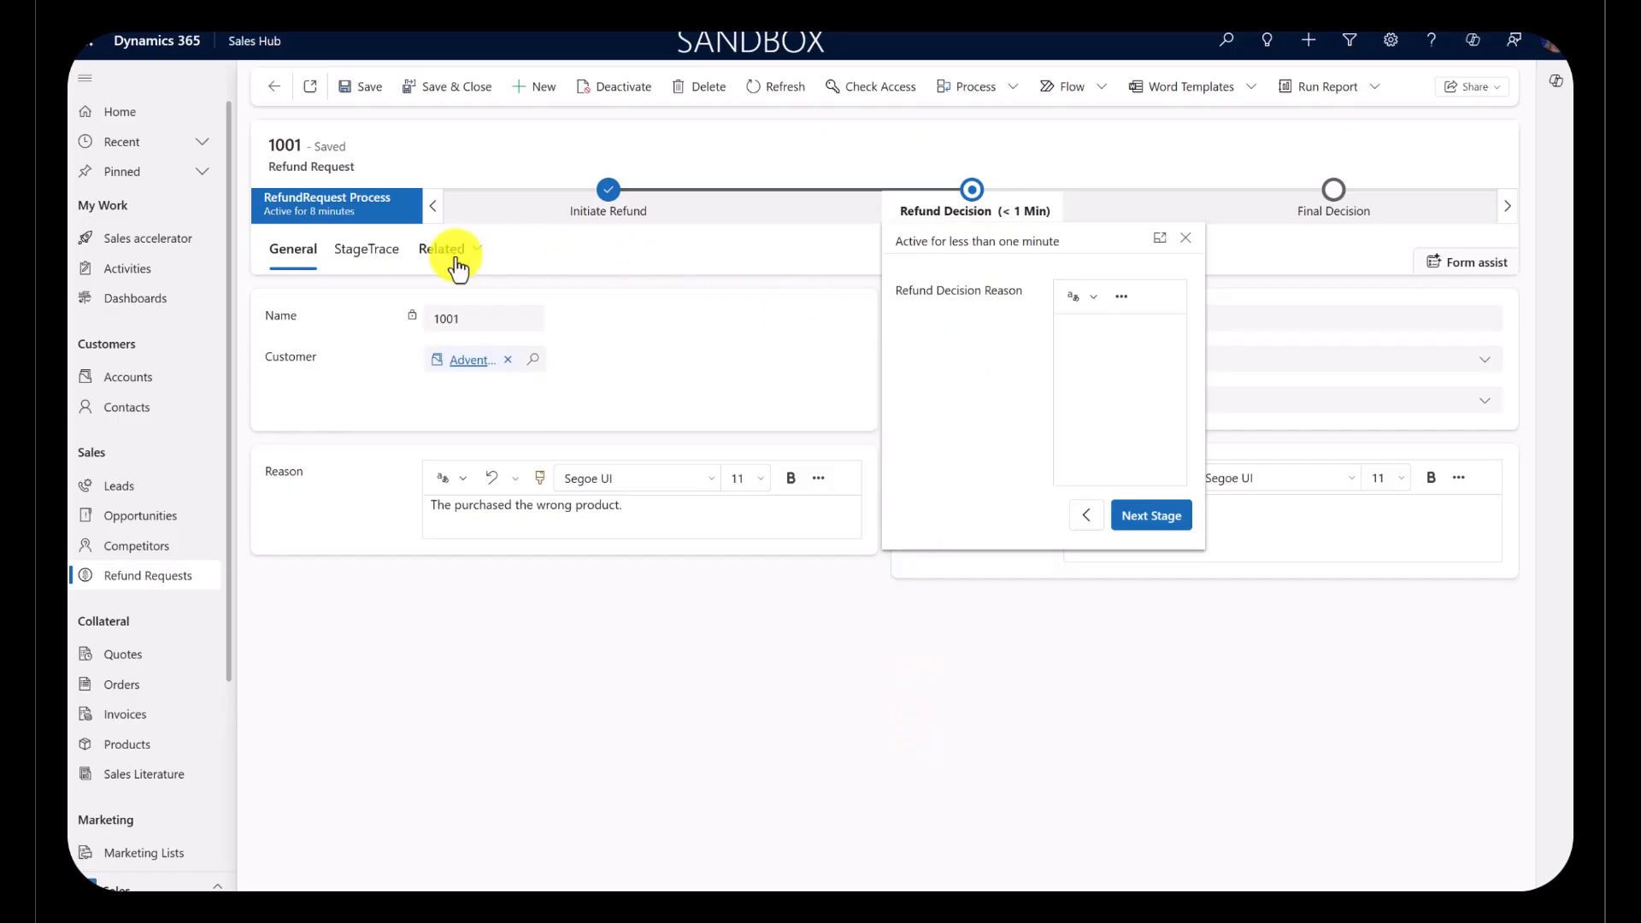
left_click(357, 263)
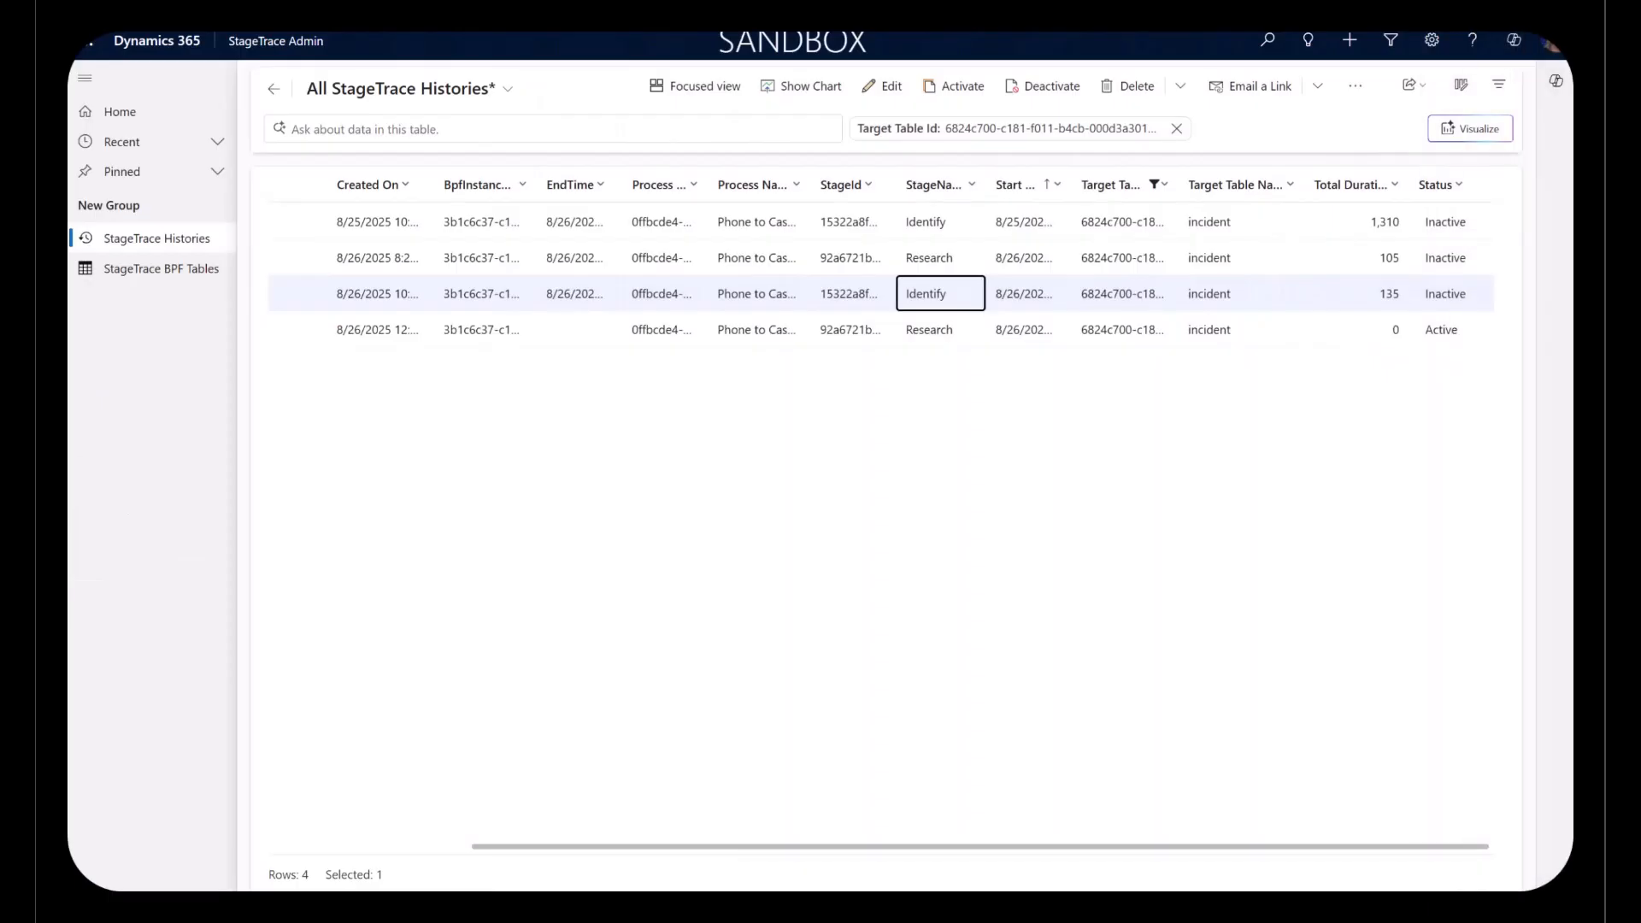
Step: Create a StageTrace BPF Table record for RefundRequest Process in StageTrace Admin, then save and close it
left_click(162, 274)
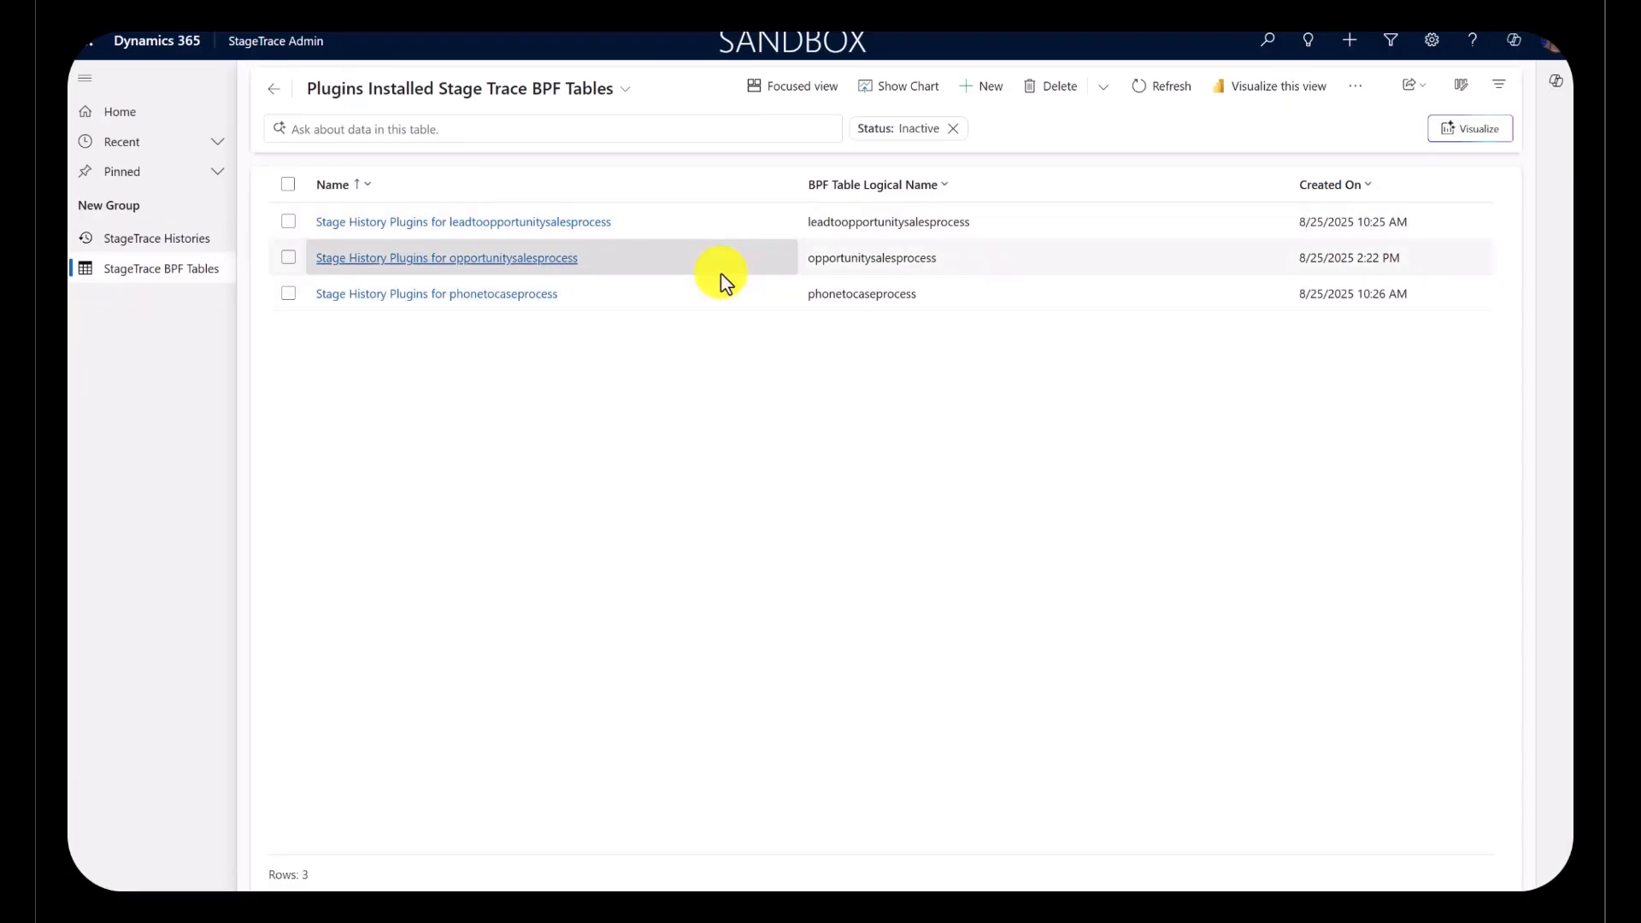
left_click(994, 98)
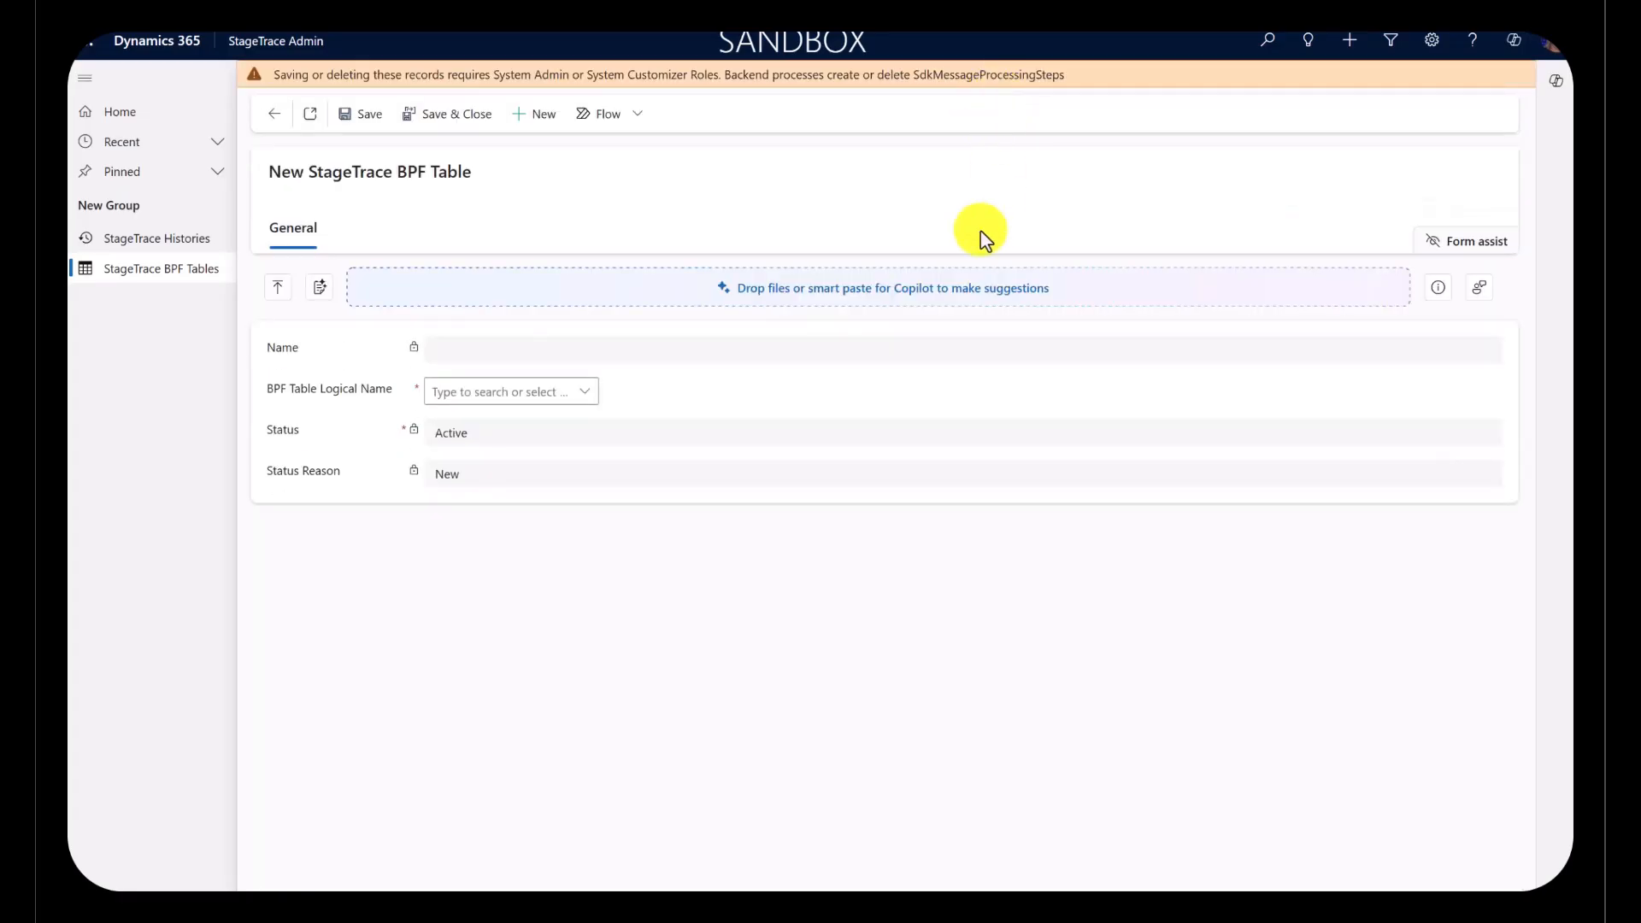
left_click(590, 395)
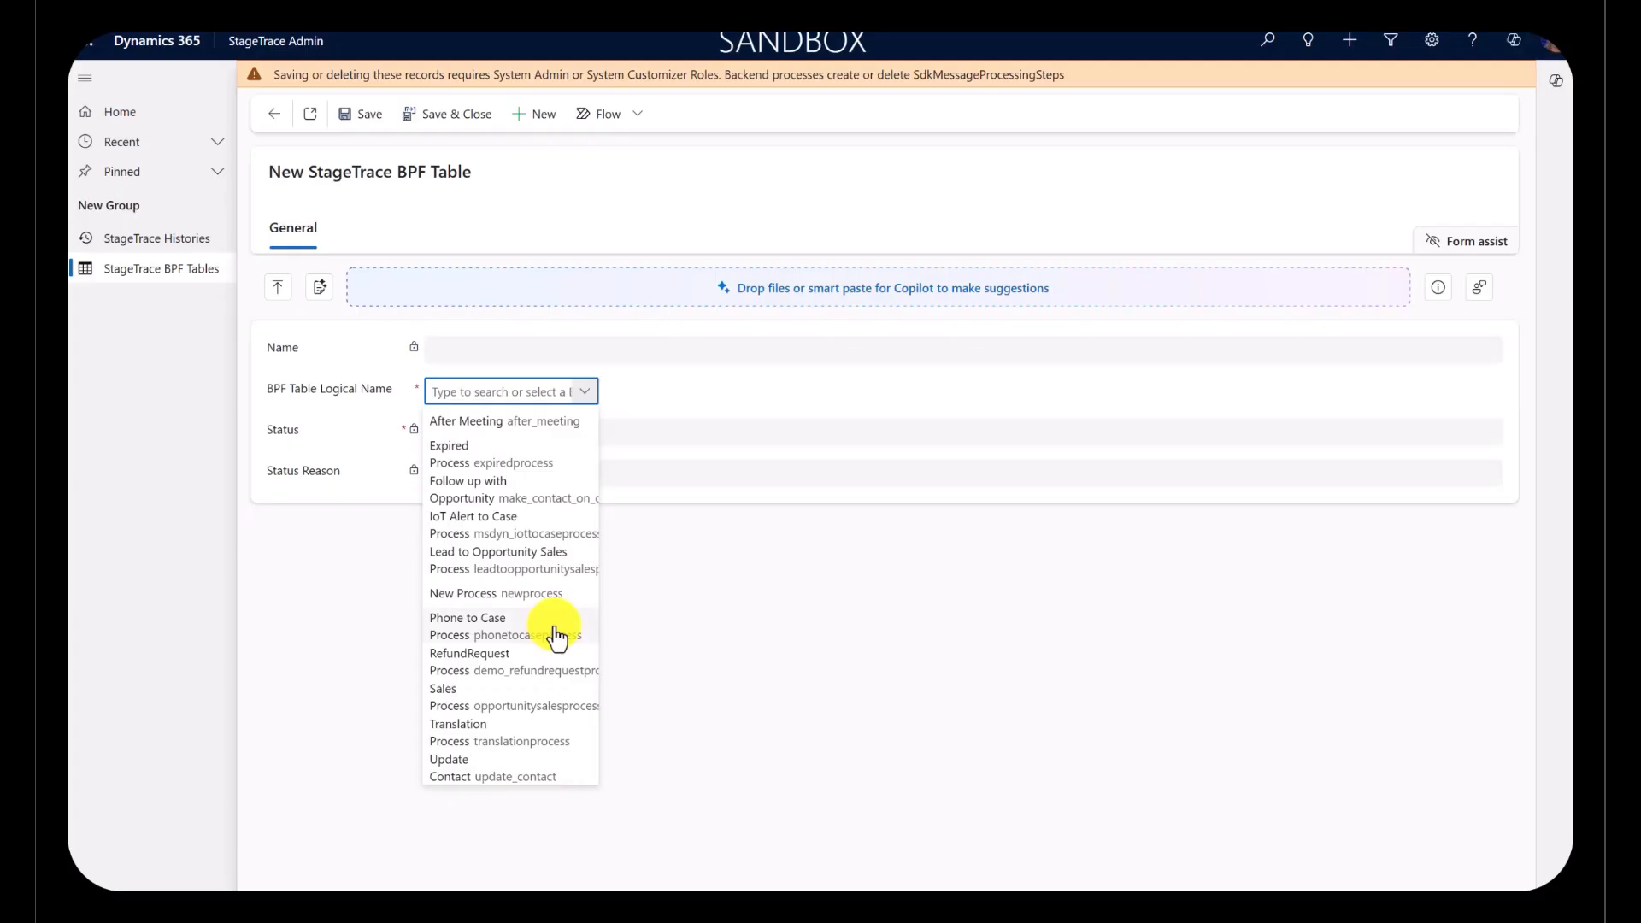
left_click(495, 663)
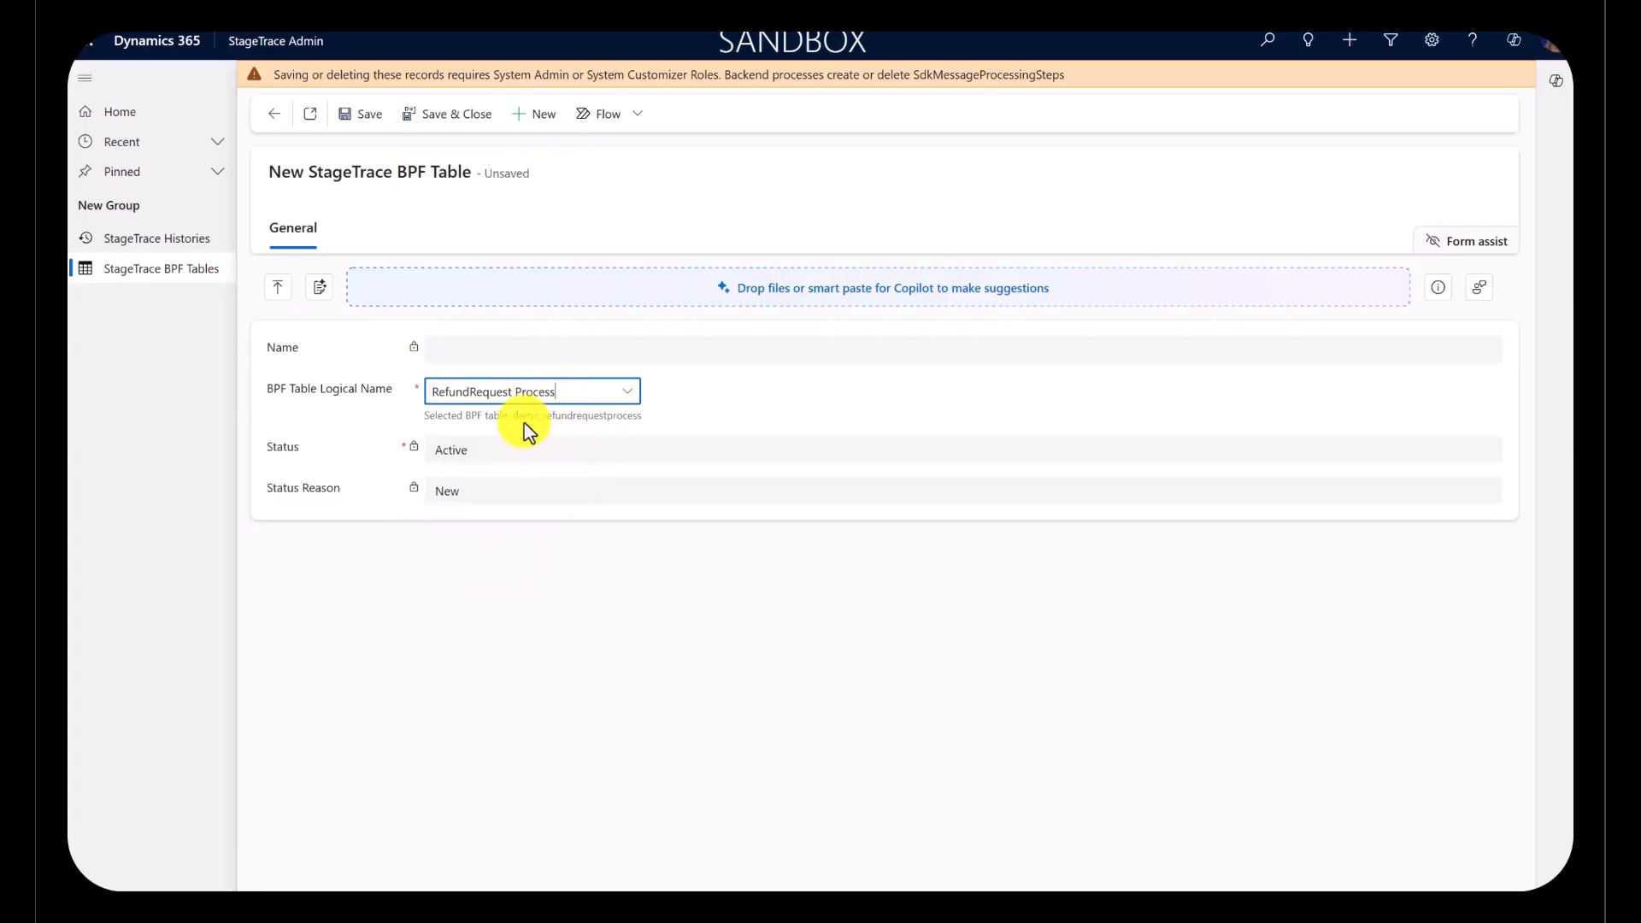
left_click(434, 120)
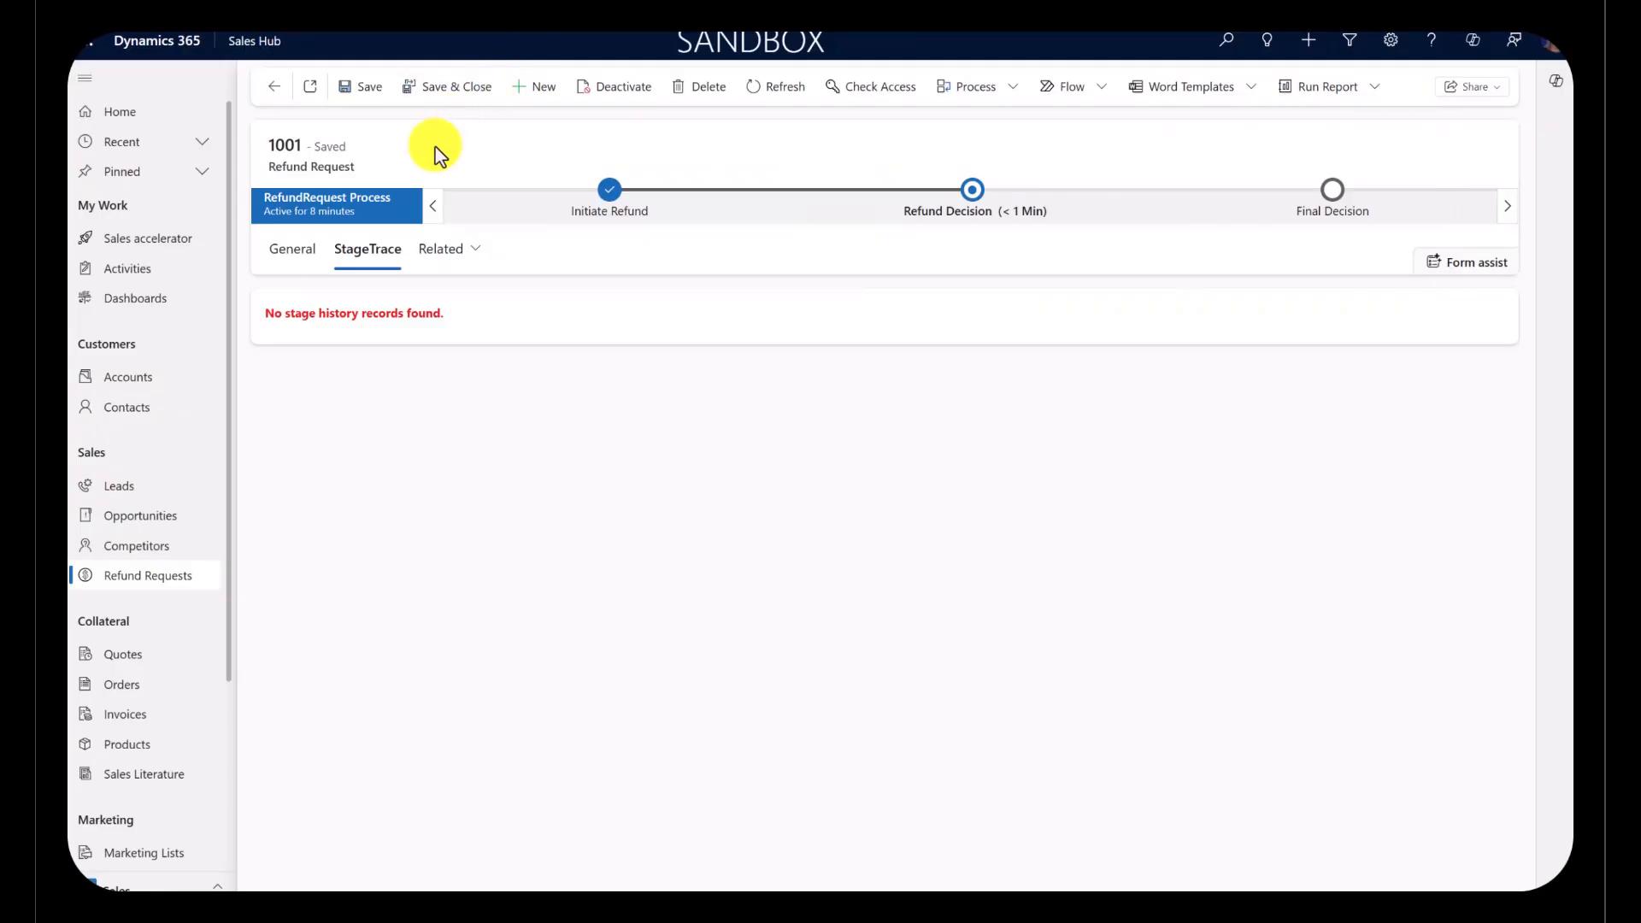
Step: Move refund request 1001 back to the Initiate Refund stage and examine its StageTrace history
left_click(972, 193)
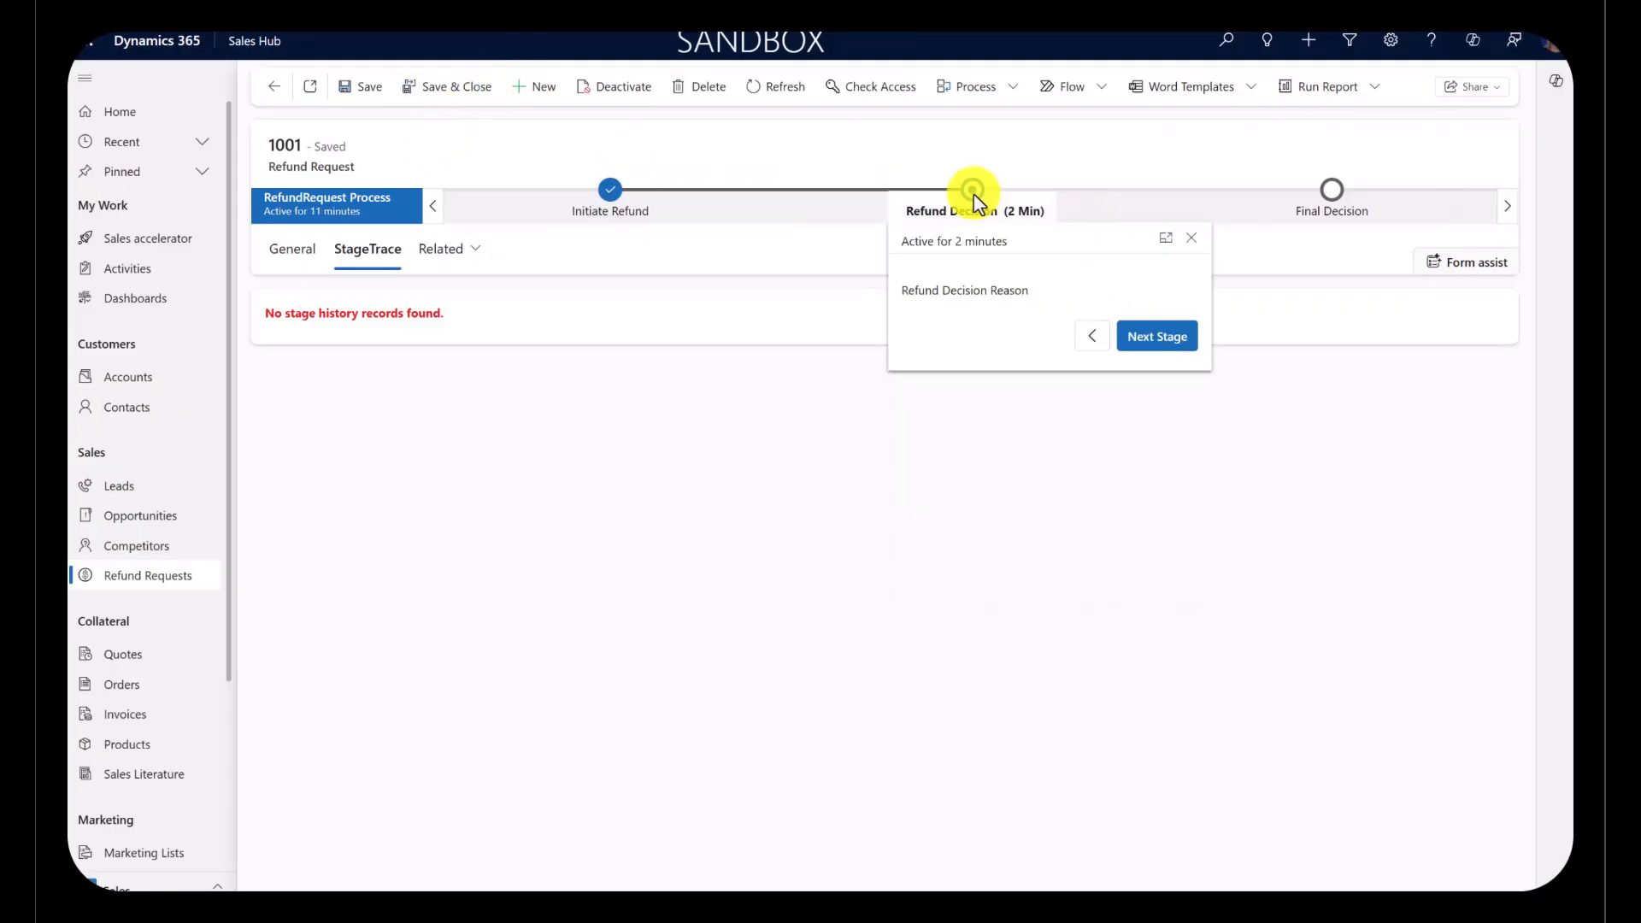
left_click(1094, 518)
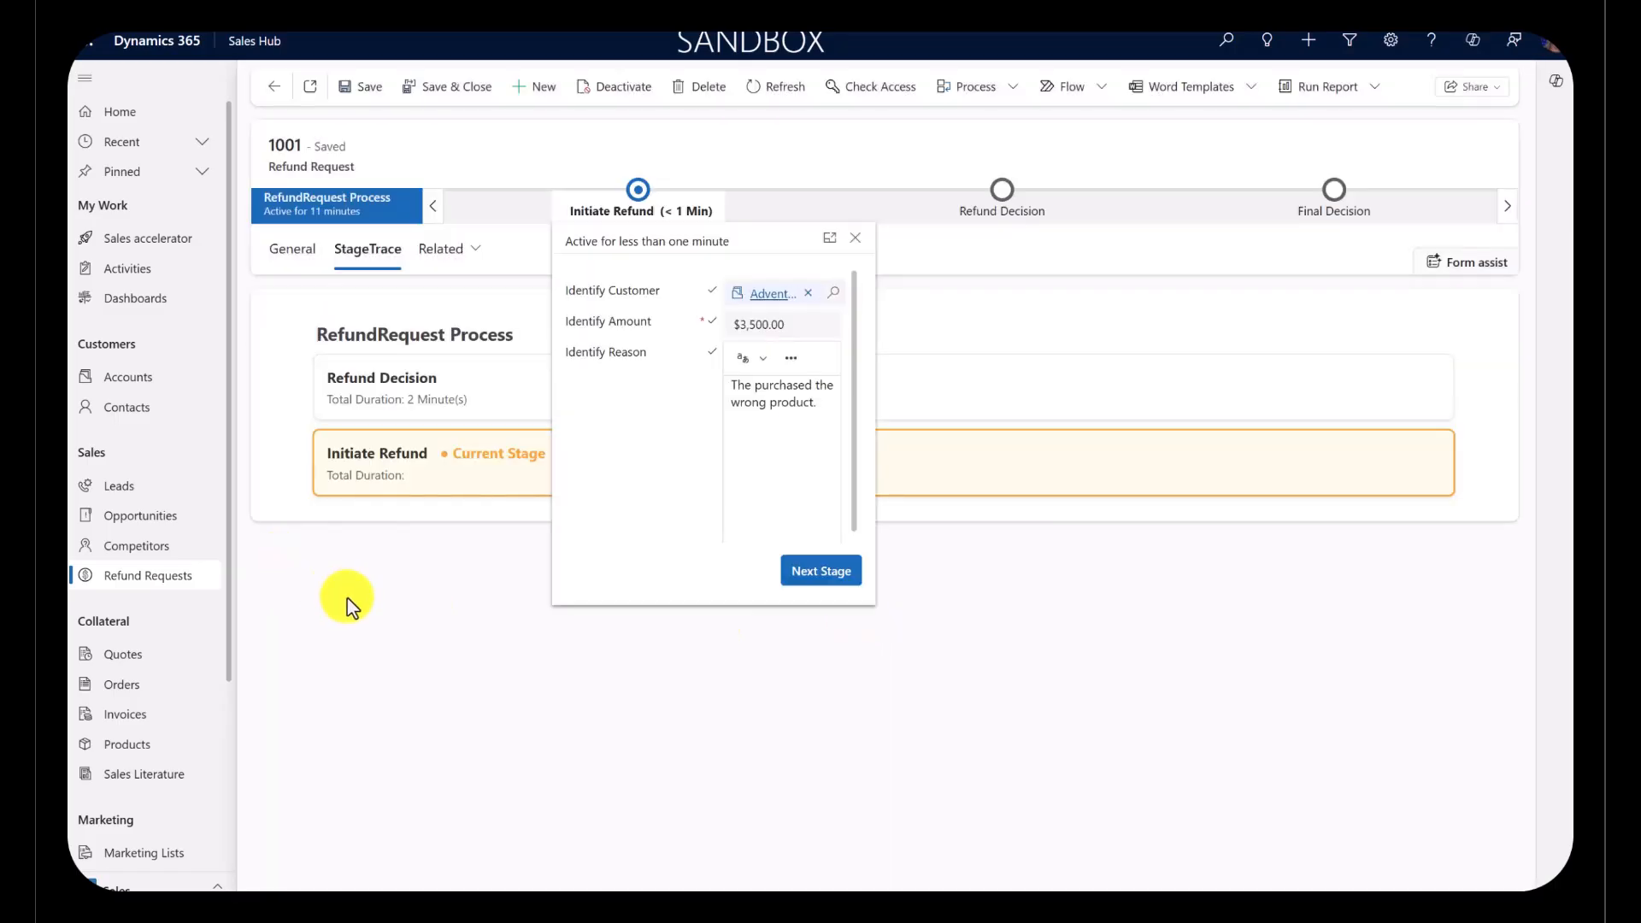
left_click(347, 598)
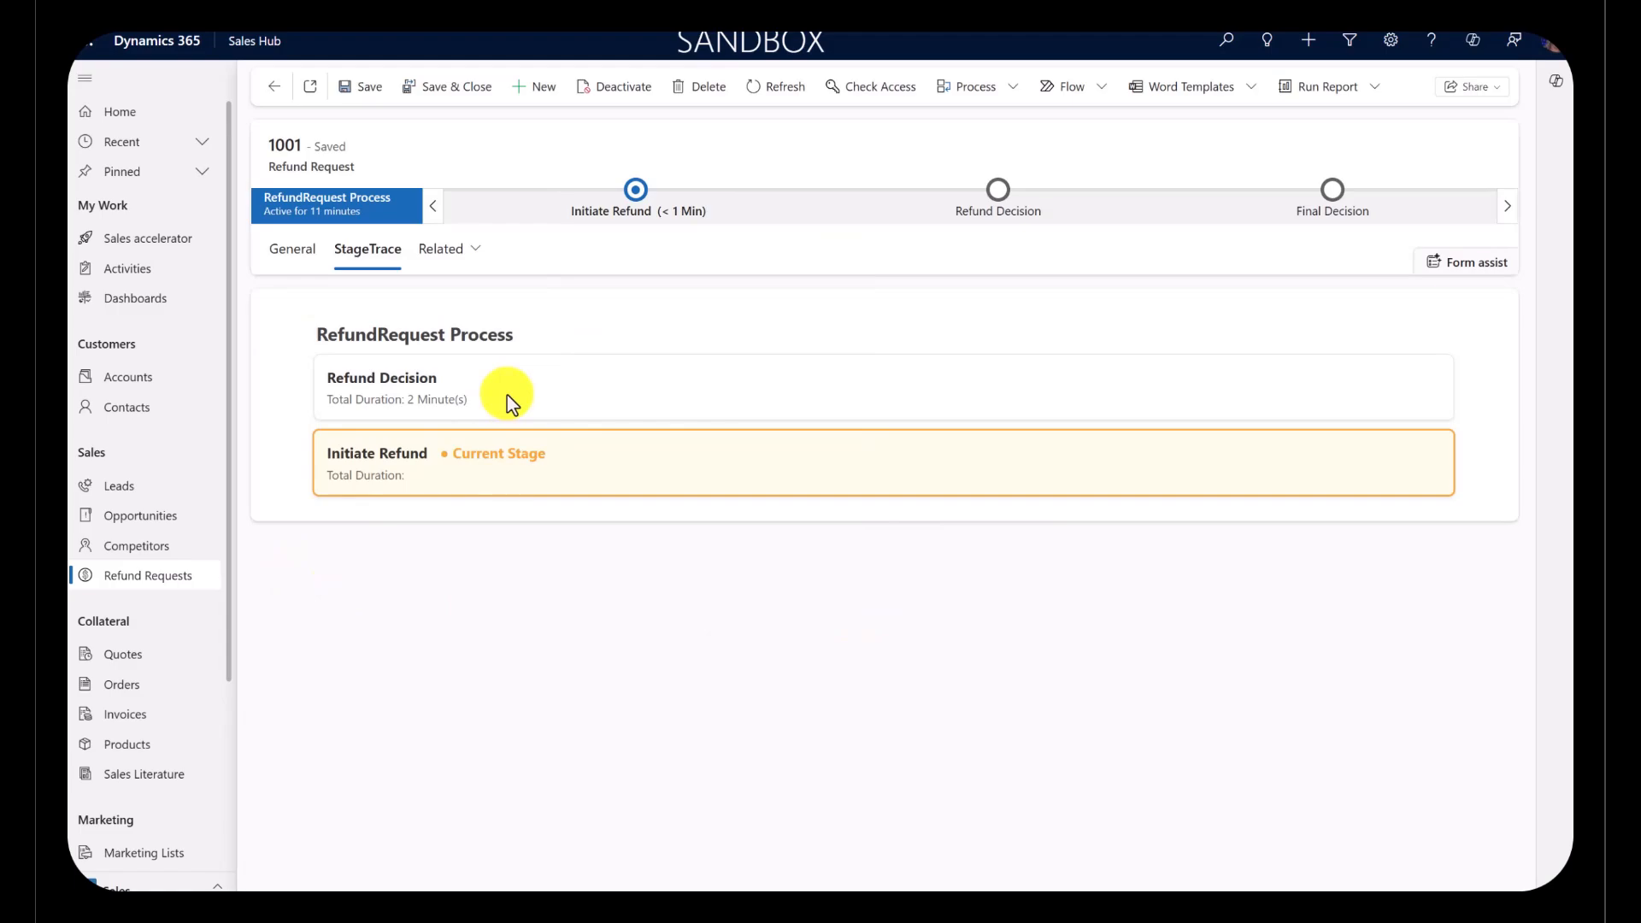